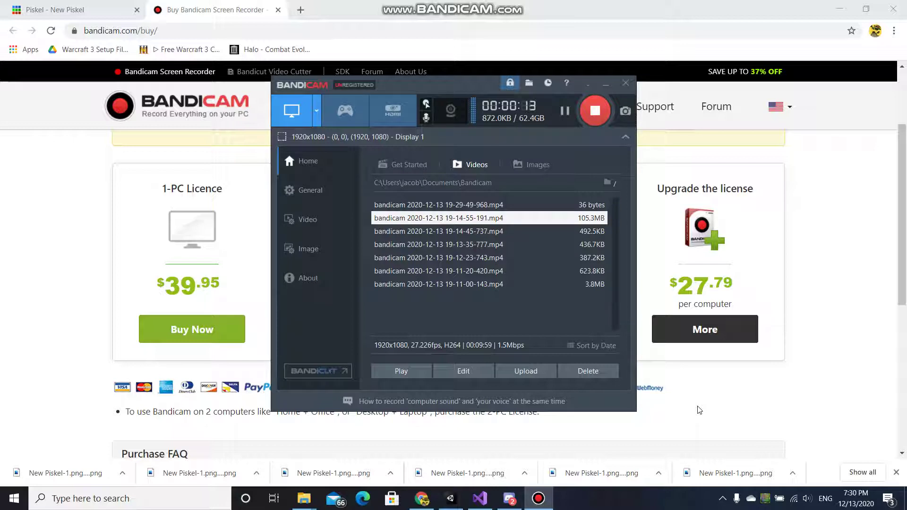
Switch to the Piskel sprite editor page and look over the yellow triangle drawing on the canvas
{"action": "left_click", "coordinate": [16, 253]}
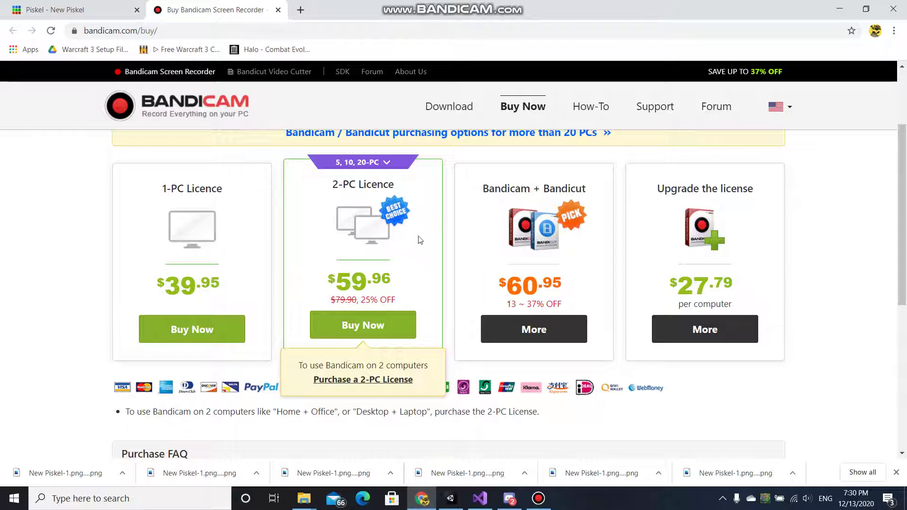
{"action": "scroll", "coordinate": [188, 274], "scroll_direction": "up", "scroll_amount": 3}
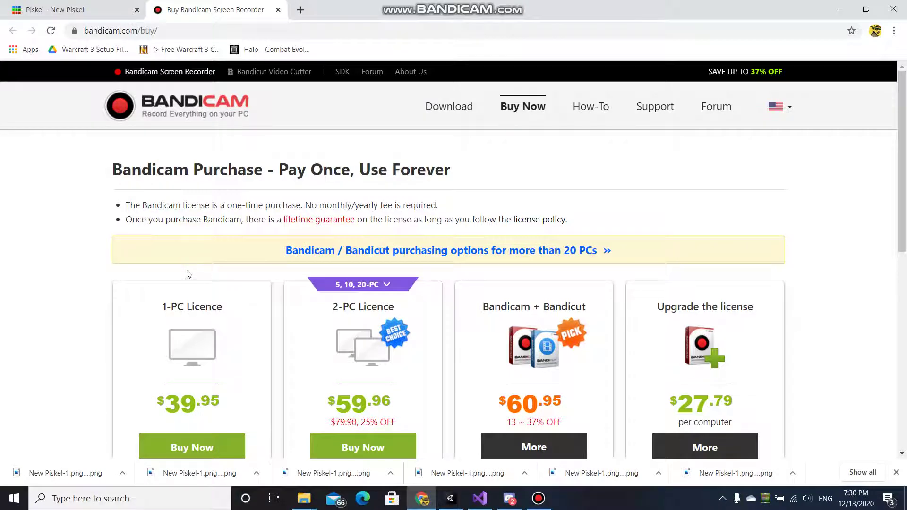
{"action": "left_click", "coordinate": [95, 6]}
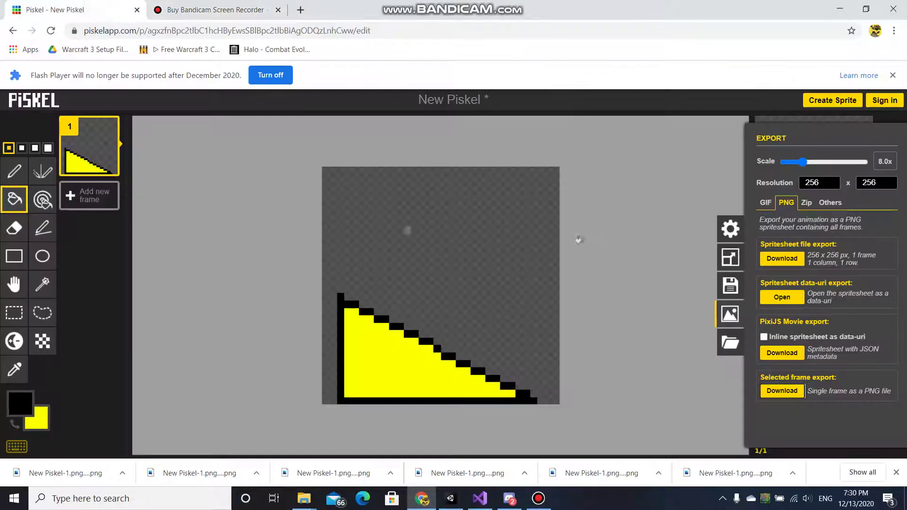
{"action": "scroll", "coordinate": [554, 265], "scroll_direction": "down", "scroll_amount": 5}
{"action": "scroll", "coordinate": [421, 289], "scroll_direction": "up", "scroll_amount": 4}
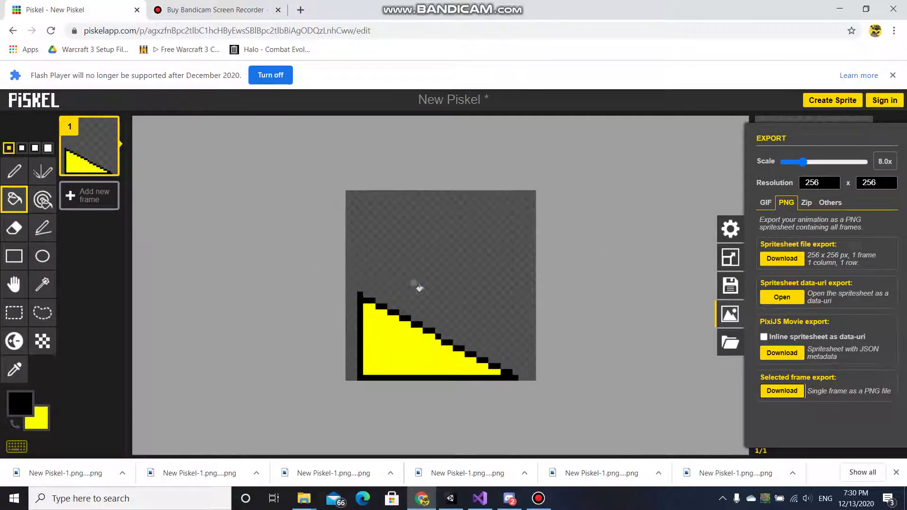
{"action": "scroll", "coordinate": [417, 302], "scroll_direction": "up", "scroll_amount": 1}
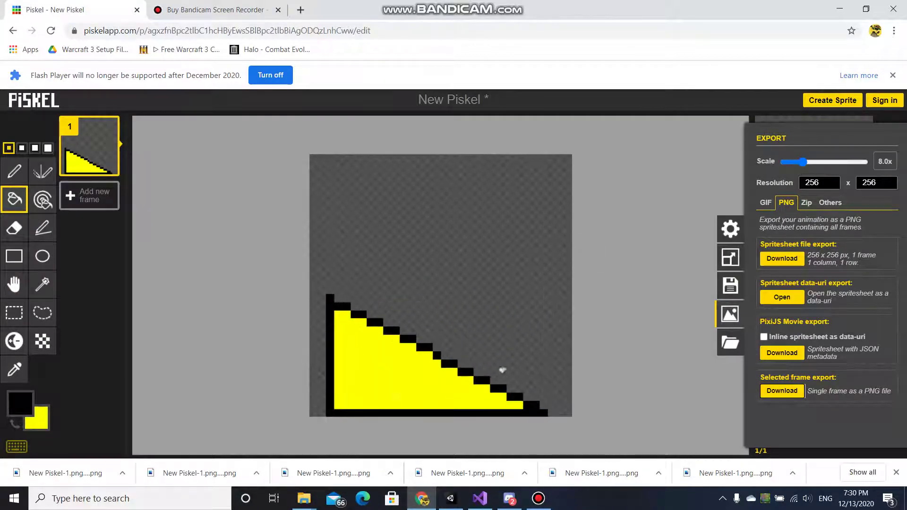
Switch to File Explorer's Strike Fource Sprites folder and look through the body-part and weapon sprite images
{"action": "left_click", "coordinate": [304, 499]}
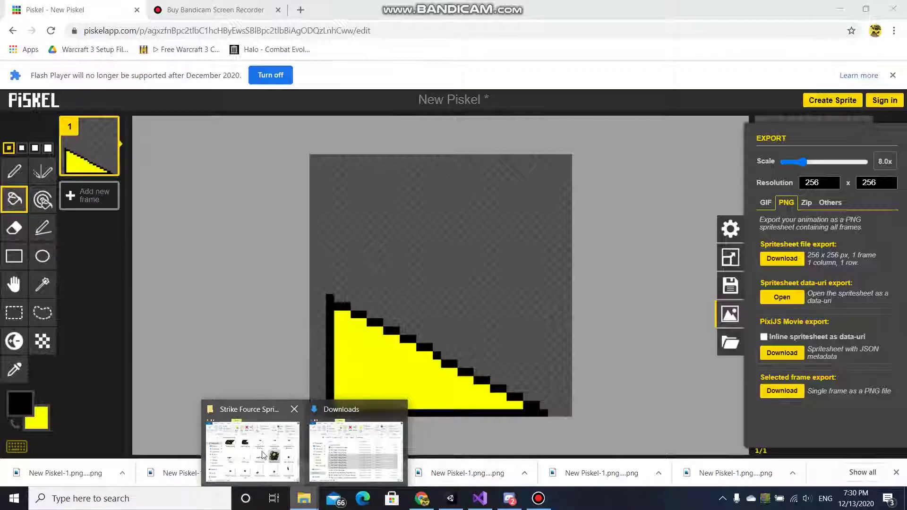
{"action": "mouse_move", "coordinate": [261, 452]}
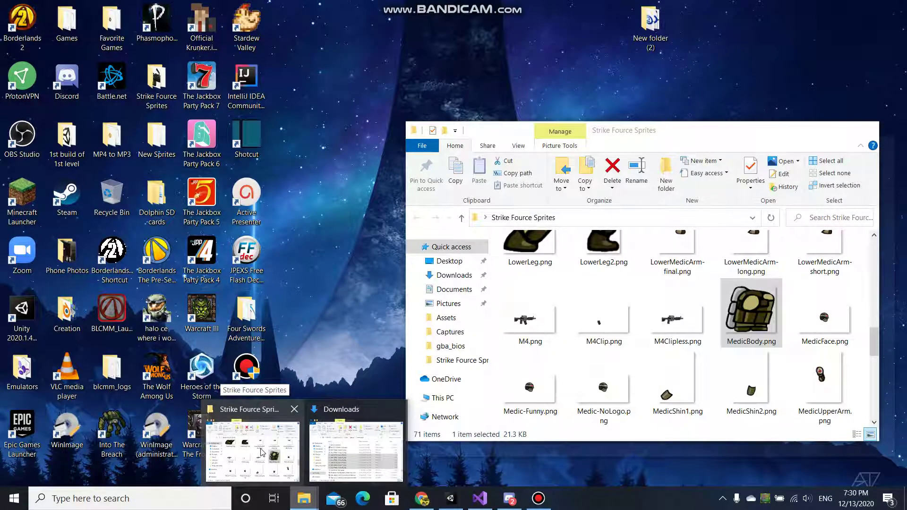
{"action": "left_click", "coordinate": [261, 452]}
{"action": "scroll", "coordinate": [652, 334], "scroll_direction": "up", "scroll_amount": 3}
{"action": "scroll", "coordinate": [652, 335], "scroll_direction": "down", "scroll_amount": 1}
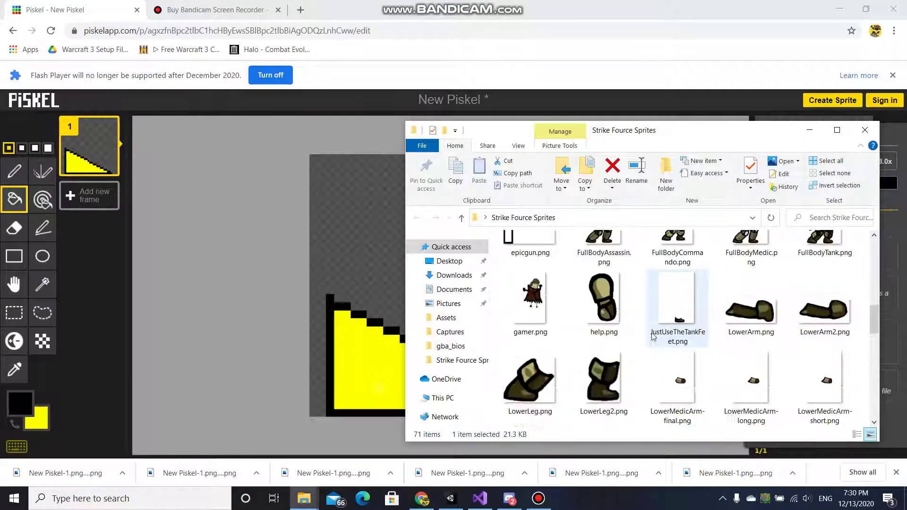
{"action": "scroll", "coordinate": [580, 361], "scroll_direction": "down", "scroll_amount": 1}
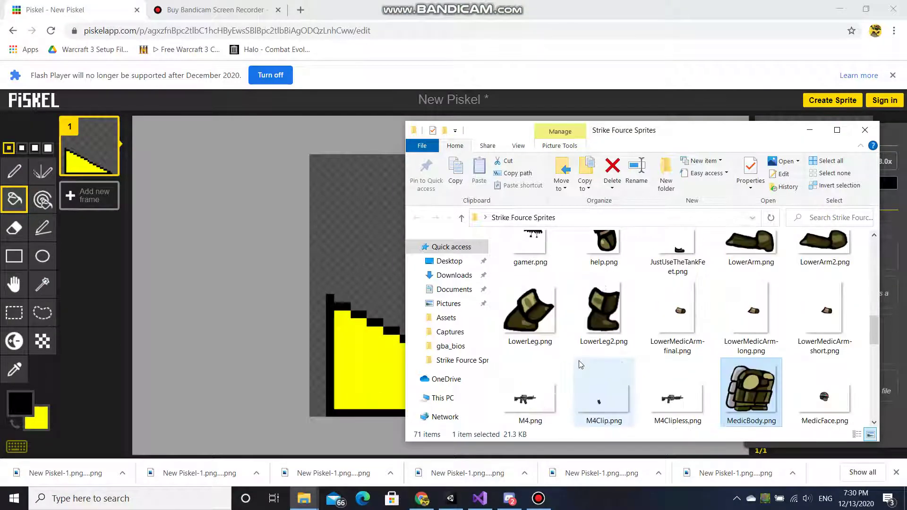
Switch to Unity, turn off the Scene's 2D mode and move Player4 (1) to about -12.36 on the Z axis
{"action": "left_click", "coordinate": [450, 498]}
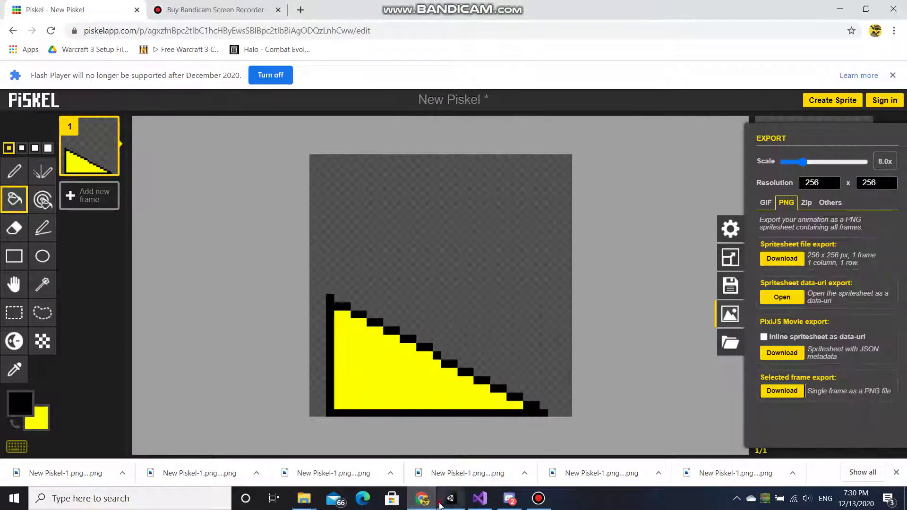
{"action": "scroll", "coordinate": [411, 280], "scroll_direction": "down", "scroll_amount": 1}
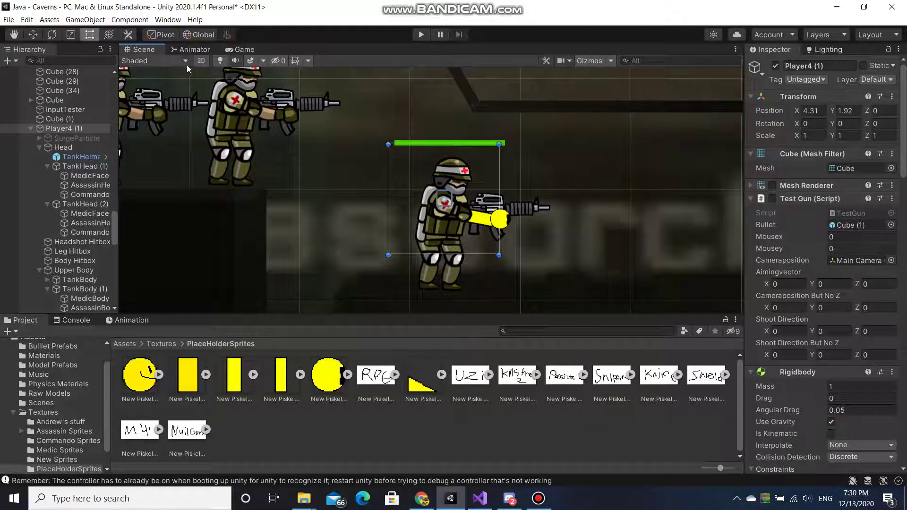
{"action": "left_click", "coordinate": [201, 61]}
{"action": "scroll", "coordinate": [393, 156], "scroll_direction": "down", "scroll_amount": 8}
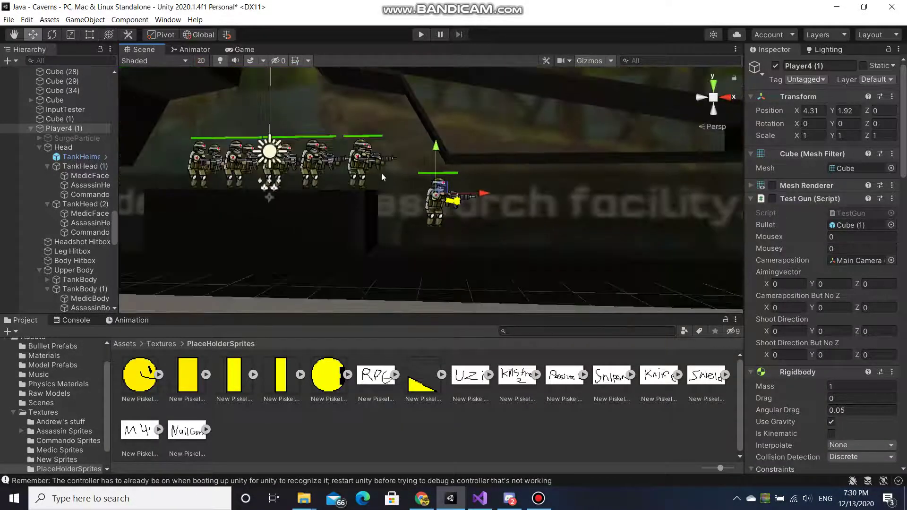
{"action": "left_click_drag", "start_coordinate": [381, 174], "coordinate": [401, 203], "text": "alt"}
{"action": "key", "text": "ctrl+z"}
{"action": "scroll", "coordinate": [414, 193], "scroll_direction": "down", "scroll_amount": 6}
{"action": "scroll", "coordinate": [472, 188], "scroll_direction": "up", "scroll_amount": 1}
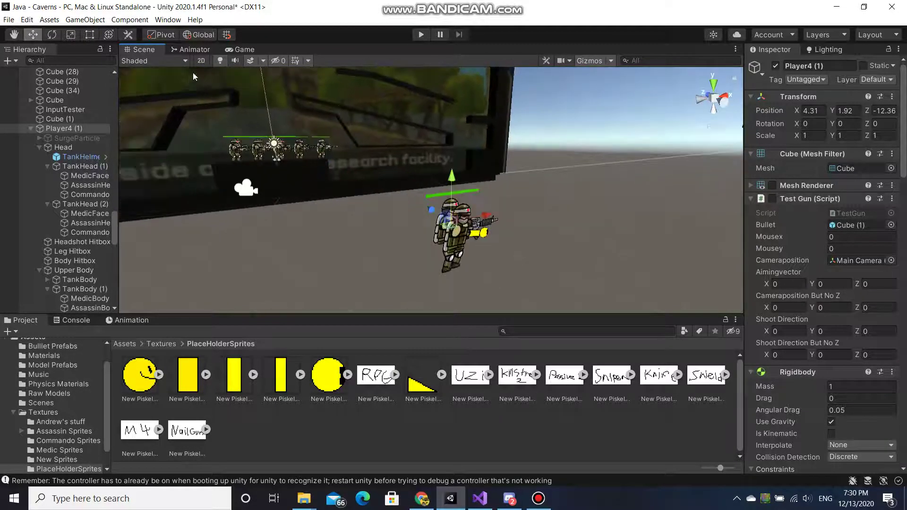
Examine from several sides how the sprite layers of Player4 (1) are arranged in depth
{"action": "left_click", "coordinate": [205, 61]}
{"action": "left_click", "coordinate": [205, 61]}
{"action": "right_click_drag", "start_coordinate": [485, 201], "coordinate": [573, 211]}
{"action": "scroll", "coordinate": [571, 206], "scroll_direction": "up", "scroll_amount": 8}
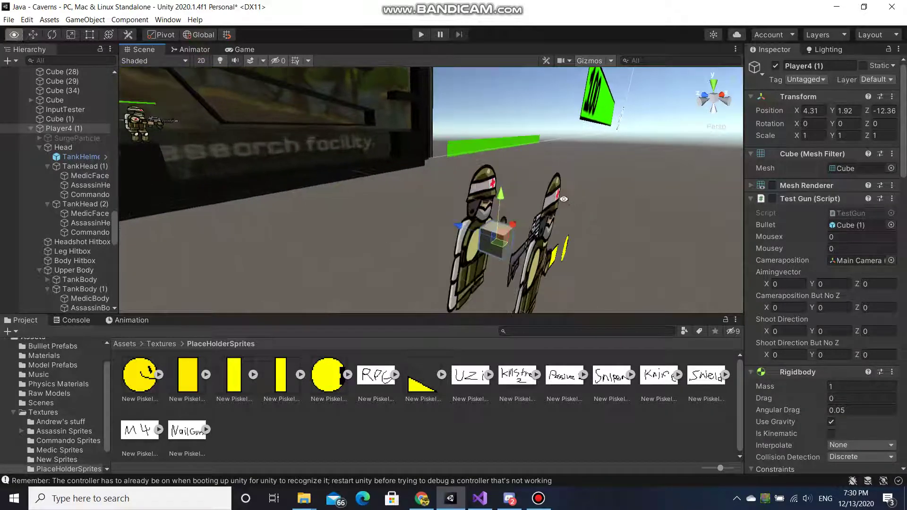
{"action": "left_click_drag", "start_coordinate": [546, 193], "coordinate": [473, 215], "text": "alt"}
{"action": "right_click_drag", "start_coordinate": [473, 214], "coordinate": [358, 181]}
{"action": "scroll", "coordinate": [358, 180], "scroll_direction": "up", "scroll_amount": 4}
{"action": "left_click_drag", "start_coordinate": [352, 180], "coordinate": [378, 147], "text": "alt"}
{"action": "scroll", "coordinate": [378, 147], "scroll_direction": "down", "scroll_amount": 2}
{"action": "right_click_drag", "start_coordinate": [436, 144], "coordinate": [415, 127]}
Run the game, test the player character's movement, aiming and shooting, and stop the playtest
{"action": "left_click", "coordinate": [420, 35]}
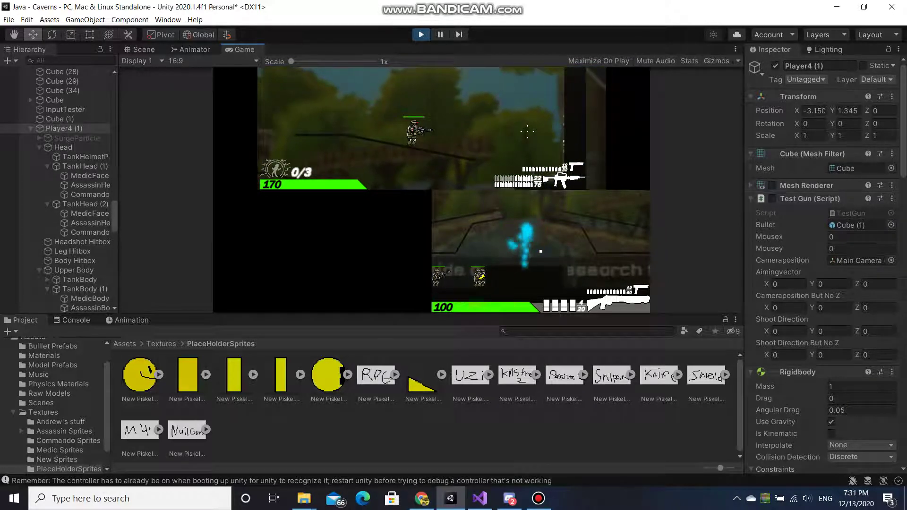
{"action": "key", "text": "a"}
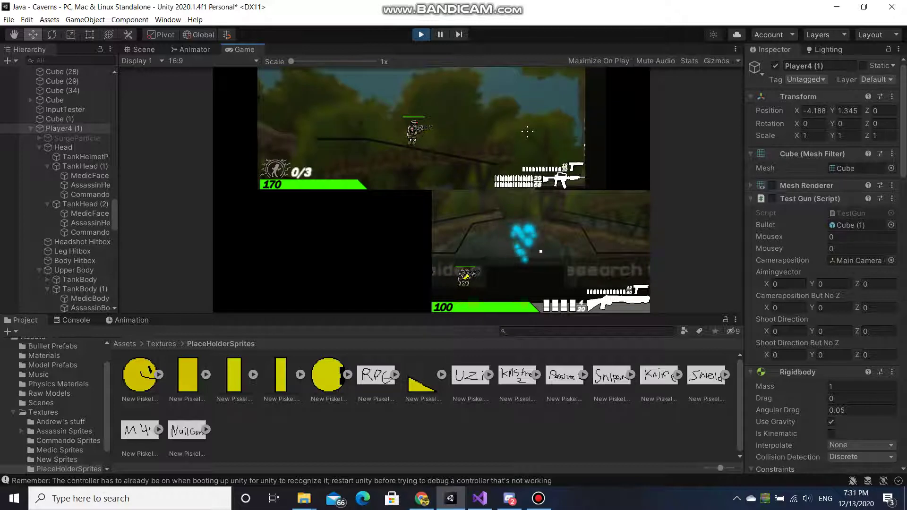
{"action": "left_click", "coordinate": [407, 128]}
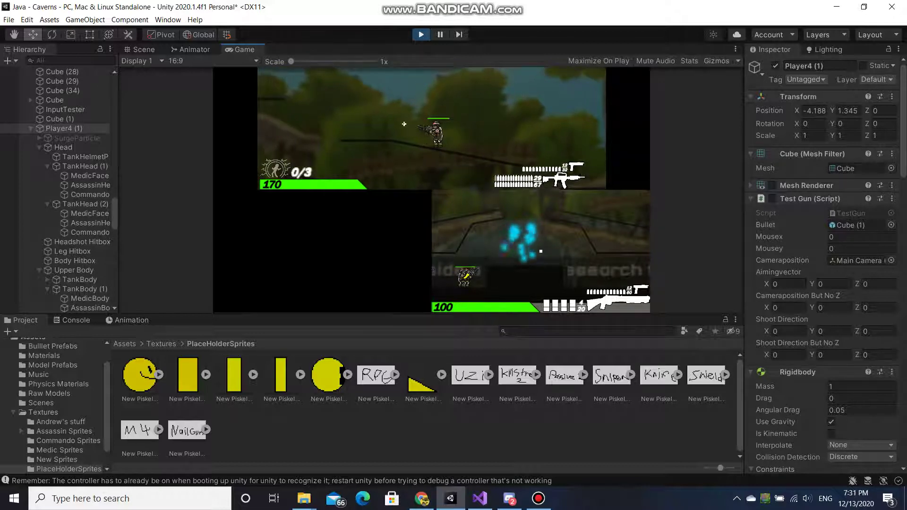
{"action": "left_click", "coordinate": [463, 129]}
{"action": "left_click", "coordinate": [497, 128]}
{"action": "key", "text": "Escape"}
{"action": "left_click", "coordinate": [426, 35]}
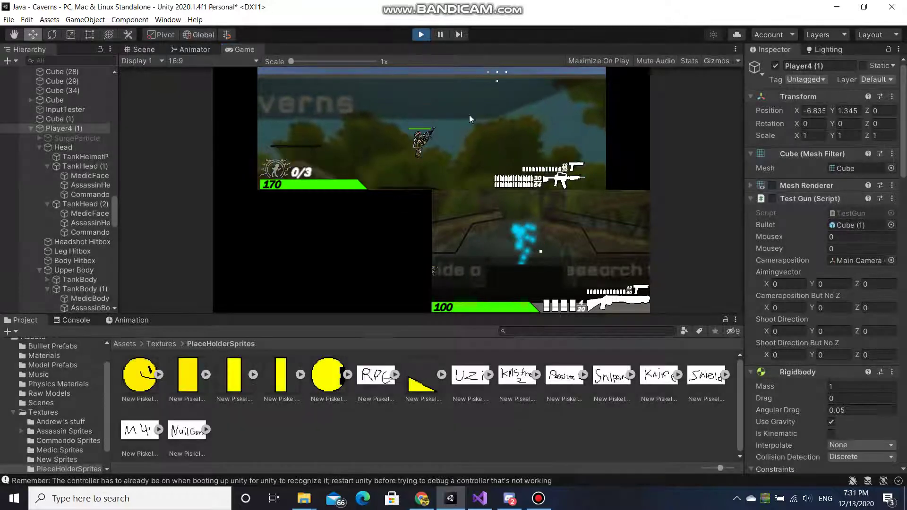
Select the MedicFace sprite on Player4 (1) and pull it away from the character's body
{"action": "scroll", "coordinate": [469, 169], "scroll_direction": "up", "scroll_amount": 5}
{"action": "left_click_drag", "start_coordinate": [431, 173], "coordinate": [403, 156], "text": "alt"}
{"action": "scroll", "coordinate": [408, 169], "scroll_direction": "up", "scroll_amount": 4}
{"action": "scroll", "coordinate": [414, 161], "scroll_direction": "up", "scroll_amount": 3}
{"action": "scroll", "coordinate": [414, 161], "scroll_direction": "down", "scroll_amount": 5}
{"action": "left_click", "coordinate": [467, 210]}
{"action": "scroll", "coordinate": [522, 193], "scroll_direction": "down", "scroll_amount": 3}
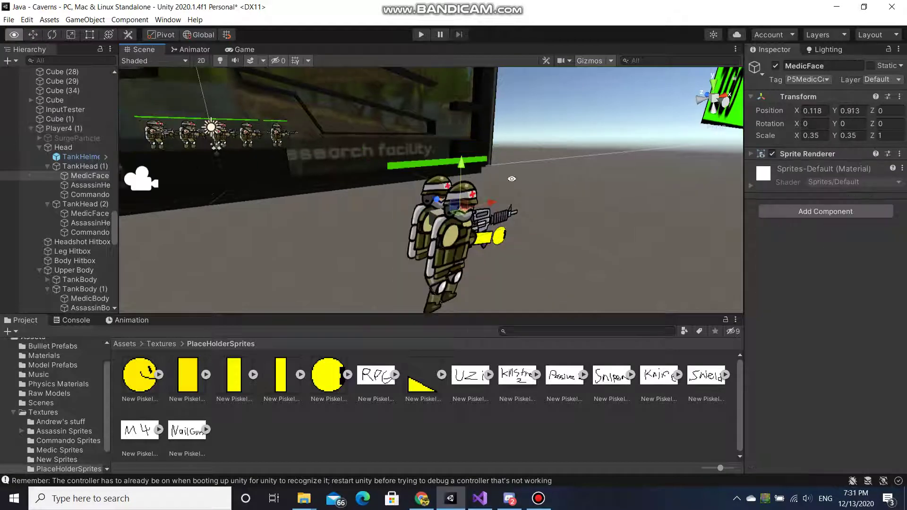
{"action": "left_click_drag", "start_coordinate": [504, 174], "coordinate": [398, 139], "text": "alt"}
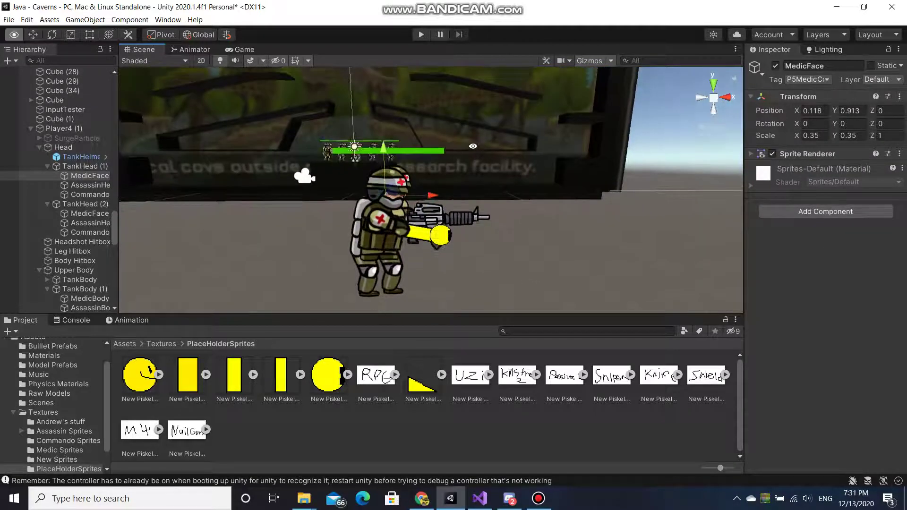
{"action": "left_click_drag", "start_coordinate": [474, 146], "coordinate": [315, 126], "text": "alt"}
Move the MedicBody sprite off the character to about -14.08 on the X axis
{"action": "left_click", "coordinate": [432, 224]}
{"action": "left_click_drag", "start_coordinate": [467, 215], "coordinate": [335, 180]}
{"action": "left_click_drag", "start_coordinate": [329, 141], "coordinate": [365, 148], "text": "alt"}
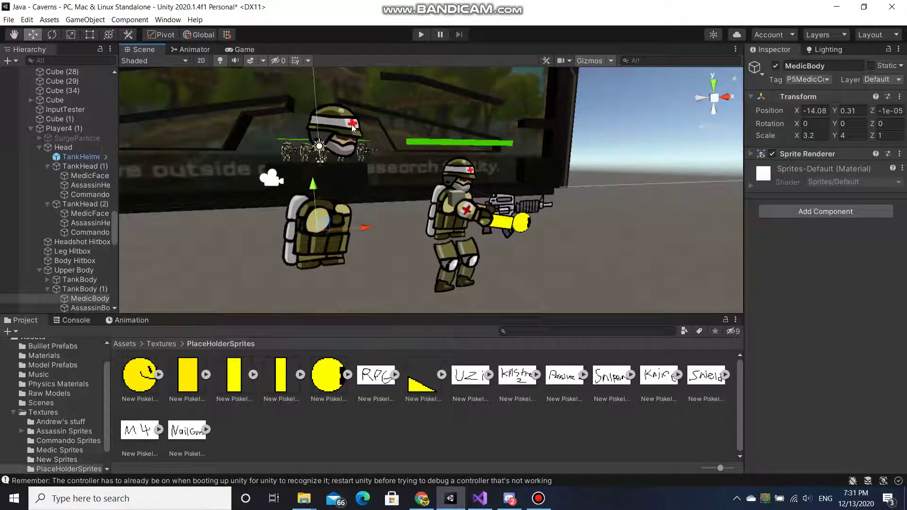
{"action": "scroll", "coordinate": [412, 178], "scroll_direction": "up", "scroll_amount": 3}
{"action": "scroll", "coordinate": [413, 177], "scroll_direction": "down", "scroll_amount": 3}
{"action": "left_click_drag", "start_coordinate": [414, 177], "coordinate": [389, 171], "text": "alt"}
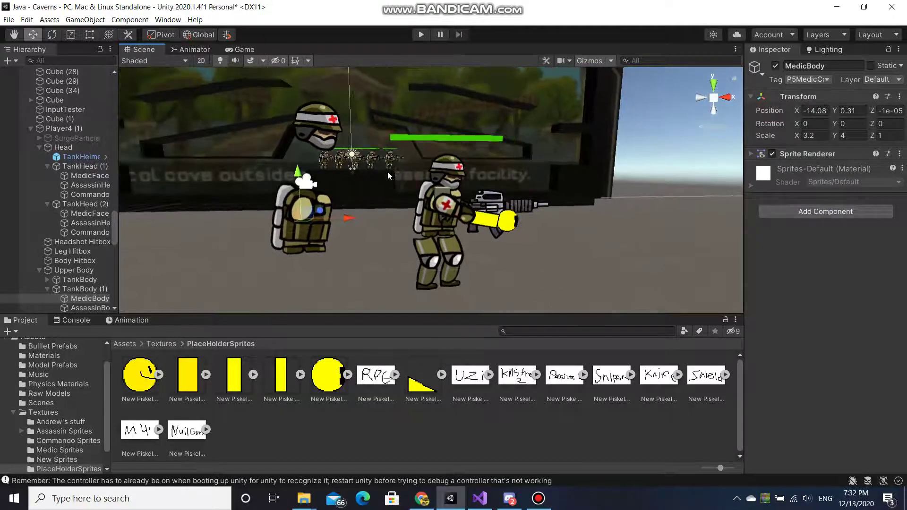
Move the MedicUpperArmThick sprite along the X axis, away from the character's shoulder
{"action": "scroll", "coordinate": [434, 190], "scroll_direction": "up", "scroll_amount": 2}
{"action": "left_click_drag", "start_coordinate": [434, 190], "coordinate": [532, 218], "text": "alt"}
{"action": "scroll", "coordinate": [532, 219], "scroll_direction": "up", "scroll_amount": 3}
{"action": "scroll", "coordinate": [466, 200], "scroll_direction": "down", "scroll_amount": 3}
{"action": "left_click_drag", "start_coordinate": [466, 200], "coordinate": [349, 202], "text": "alt"}
{"action": "scroll", "coordinate": [520, 218], "scroll_direction": "up", "scroll_amount": 3}
{"action": "scroll", "coordinate": [520, 217], "scroll_direction": "down", "scroll_amount": 2}
{"action": "left_click", "coordinate": [350, 203]}
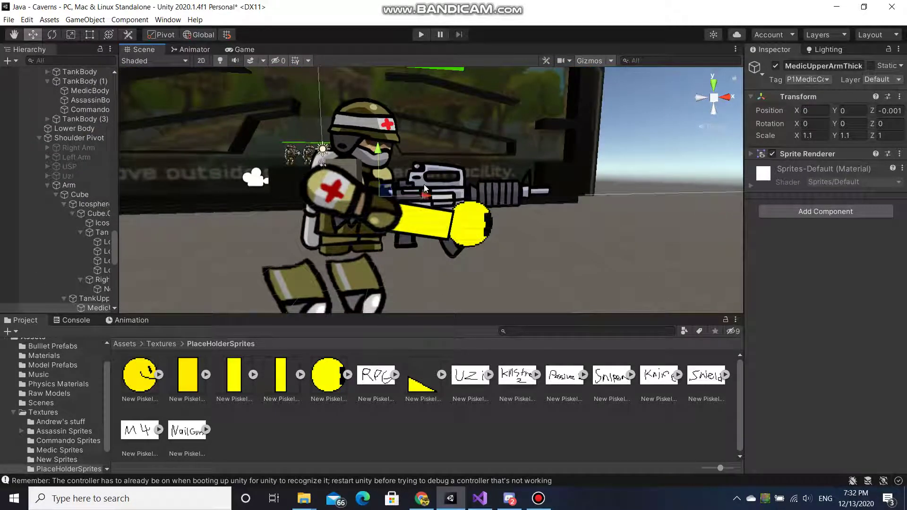
{"action": "left_click_drag", "start_coordinate": [430, 196], "coordinate": [624, 193]}
Move the medic's lower arm sprite and the yellow placeholder arm piece outward along the X axis
{"action": "left_click", "coordinate": [386, 230]}
{"action": "left_click_drag", "start_coordinate": [462, 216], "coordinate": [659, 220]}
{"action": "left_click", "coordinate": [476, 234]}
{"action": "left_click_drag", "start_coordinate": [512, 223], "coordinate": [695, 226]}
Move the MedicShin2 2 sprite to about 1.87 and its Foot sprite to about 2.47 on the X axis
{"action": "right_click_drag", "start_coordinate": [492, 292], "coordinate": [428, 293]}
{"action": "left_click", "coordinate": [423, 278]}
{"action": "right_click_drag", "start_coordinate": [453, 154], "coordinate": [457, 203]}
{"action": "scroll", "coordinate": [457, 202], "scroll_direction": "down", "scroll_amount": 3}
{"action": "left_click_drag", "start_coordinate": [468, 161], "coordinate": [530, 160]}
{"action": "left_click", "coordinate": [426, 199]}
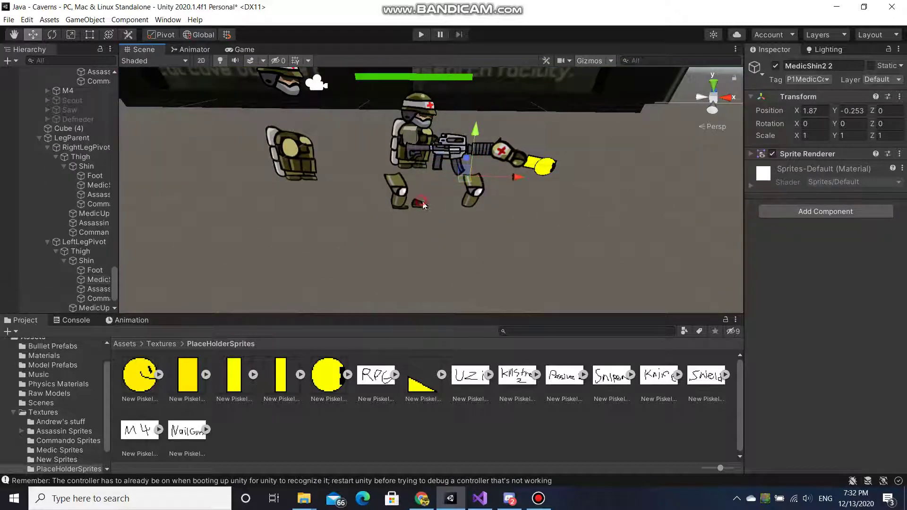
{"action": "left_click", "coordinate": [427, 201]}
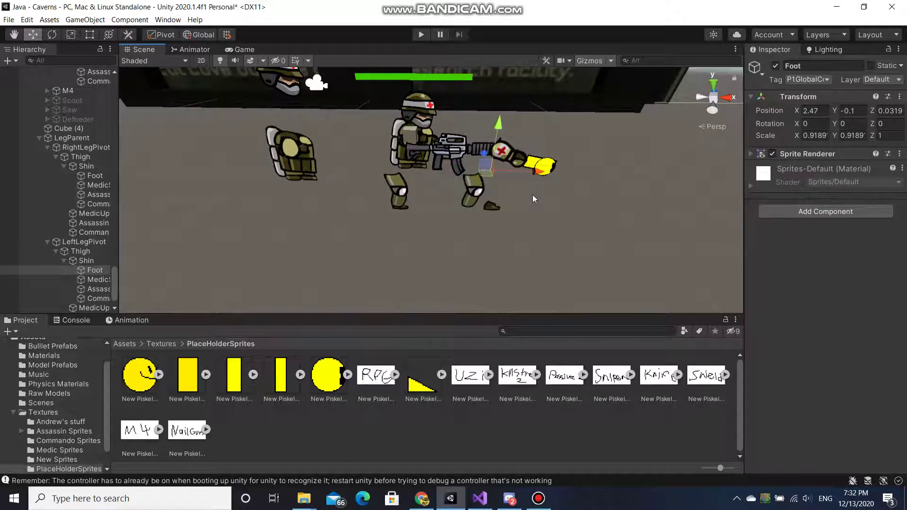
Examine the separated head, body, arm and leg sprites, including the yellow placeholder hand sprite
{"action": "scroll", "coordinate": [532, 195], "scroll_direction": "up", "scroll_amount": 4}
{"action": "scroll", "coordinate": [478, 177], "scroll_direction": "down", "scroll_amount": 4}
{"action": "scroll", "coordinate": [479, 181], "scroll_direction": "up", "scroll_amount": 2}
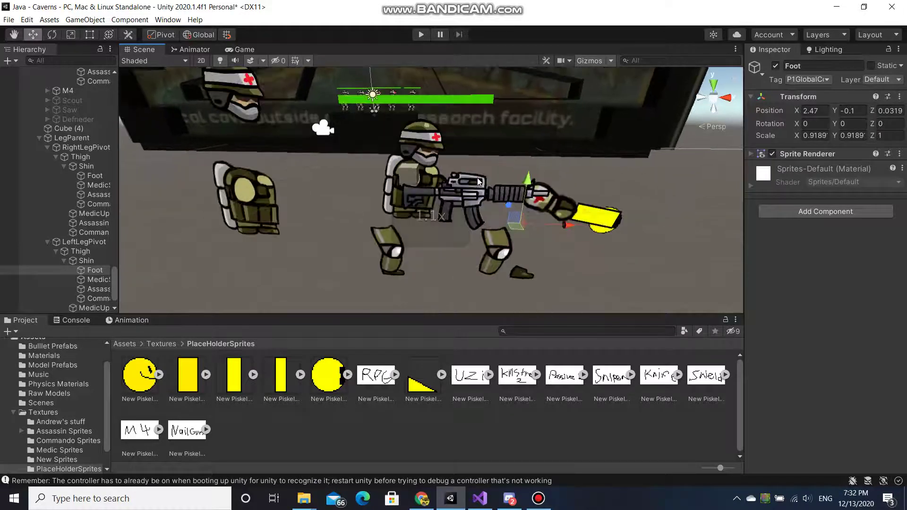
{"action": "scroll", "coordinate": [478, 179], "scroll_direction": "down", "scroll_amount": 3}
{"action": "scroll", "coordinate": [478, 179], "scroll_direction": "up", "scroll_amount": 3}
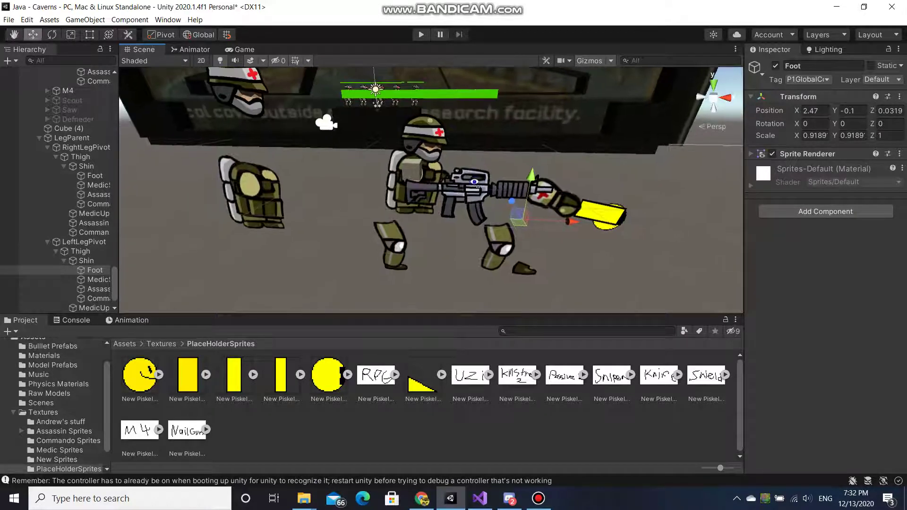
{"action": "scroll", "coordinate": [475, 182], "scroll_direction": "down", "scroll_amount": 1}
{"action": "scroll", "coordinate": [476, 187], "scroll_direction": "up", "scroll_amount": 5}
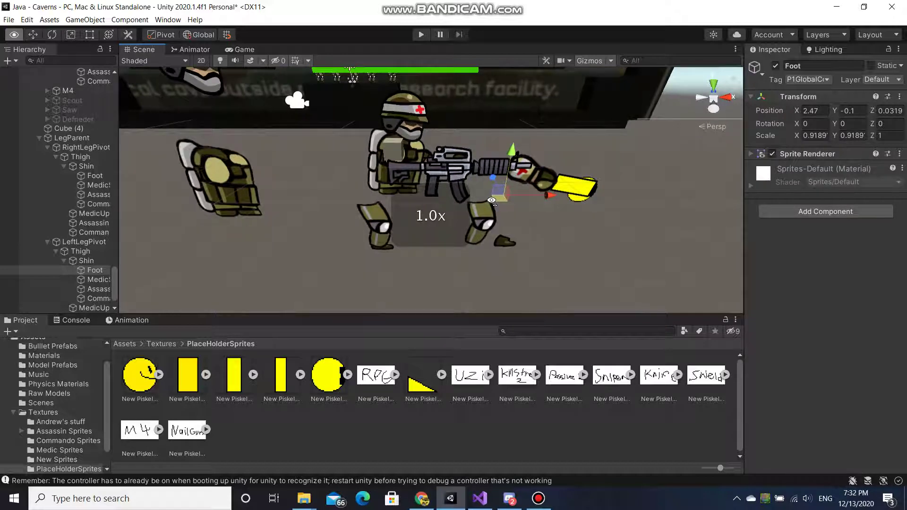
{"action": "right_click_drag", "start_coordinate": [492, 167], "coordinate": [489, 126]}
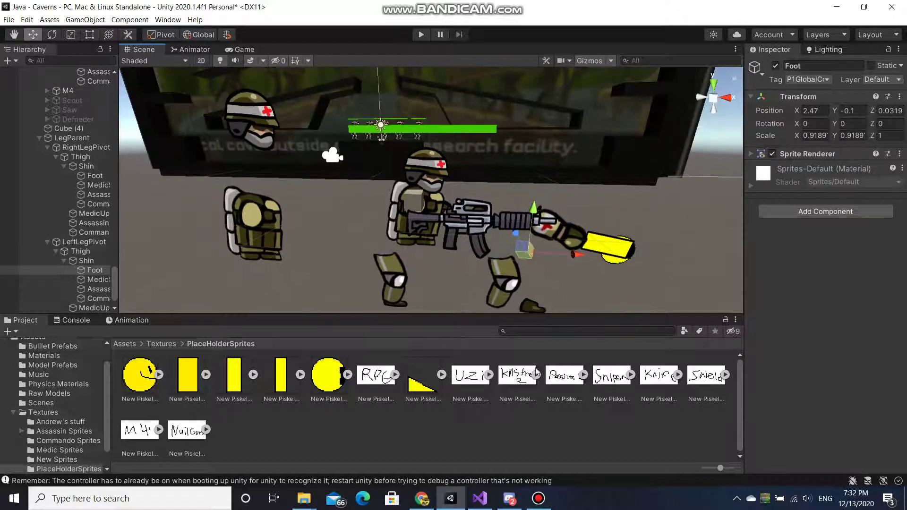
{"action": "scroll", "coordinate": [500, 194], "scroll_direction": "down", "scroll_amount": 5}
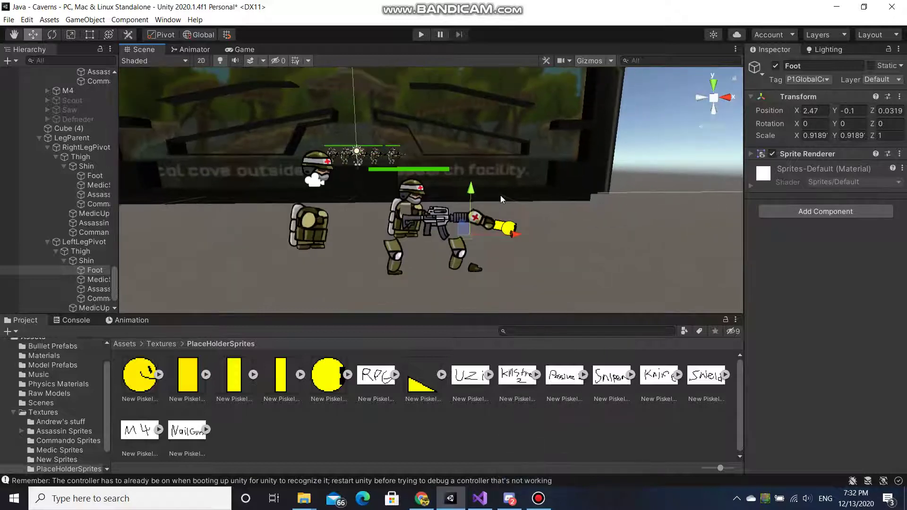
{"action": "left_click_drag", "start_coordinate": [495, 199], "coordinate": [451, 183], "text": "alt"}
{"action": "scroll", "coordinate": [461, 198], "scroll_direction": "up", "scroll_amount": 4}
{"action": "scroll", "coordinate": [526, 205], "scroll_direction": "up", "scroll_amount": 4}
{"action": "scroll", "coordinate": [529, 209], "scroll_direction": "up", "scroll_amount": 3}
{"action": "scroll", "coordinate": [518, 205], "scroll_direction": "down", "scroll_amount": 4}
{"action": "scroll", "coordinate": [439, 164], "scroll_direction": "up", "scroll_amount": 5}
{"action": "right_click_drag", "start_coordinate": [450, 183], "coordinate": [460, 184]}
{"action": "left_click", "coordinate": [502, 186]}
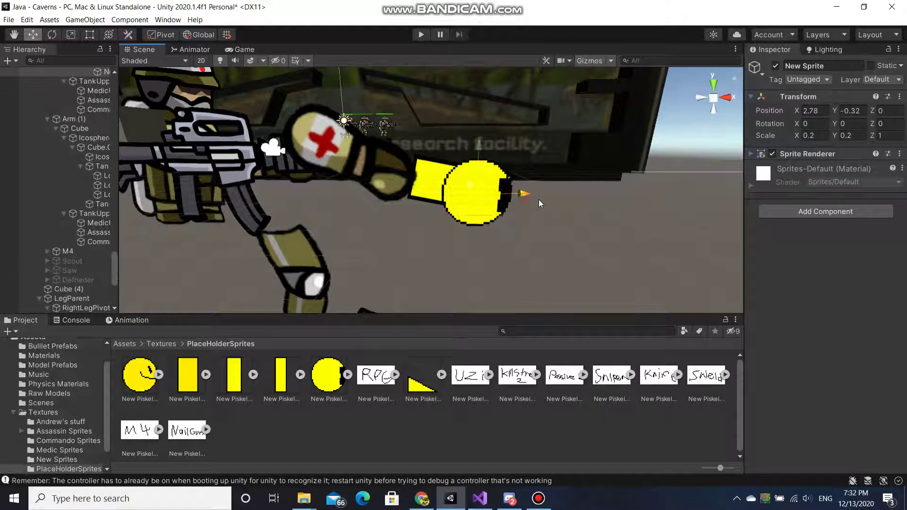
{"action": "scroll", "coordinate": [487, 193], "scroll_direction": "down", "scroll_amount": 5}
{"action": "left_click", "coordinate": [484, 197]}
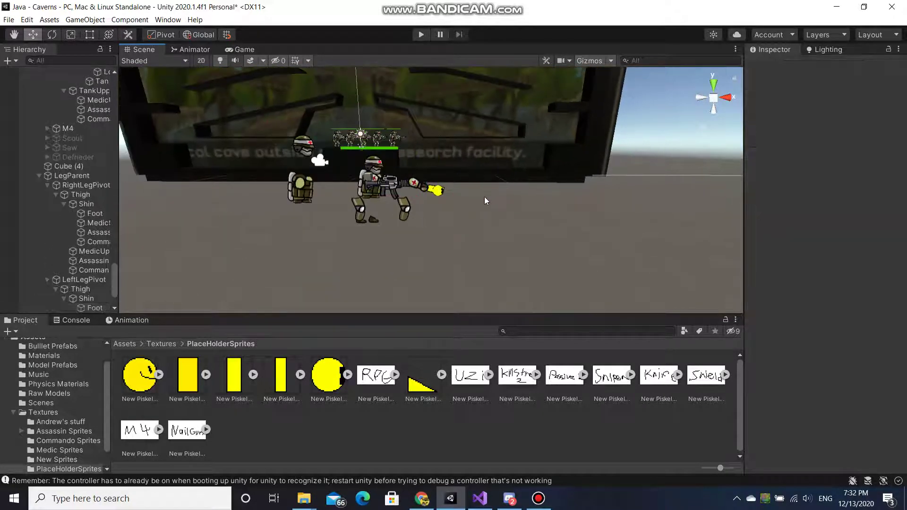
Undo all the moves of the character's head, body, arm and leg sprites
{"action": "key", "text": "ctrl+z"}
{"action": "key", "text": "ctrl+z"}
{"action": "key", "text": "ctrl+z"}
{"action": "key", "text": "ctrl+z"}
{"action": "key", "text": "ctrl+z"}
{"action": "key", "text": "ctrl+z"}
{"action": "key", "text": "ctrl+z"}
{"action": "key", "text": "ctrl+z"}
{"action": "key", "text": "ctrl+z"}
{"action": "key", "text": "ctrl+z"}
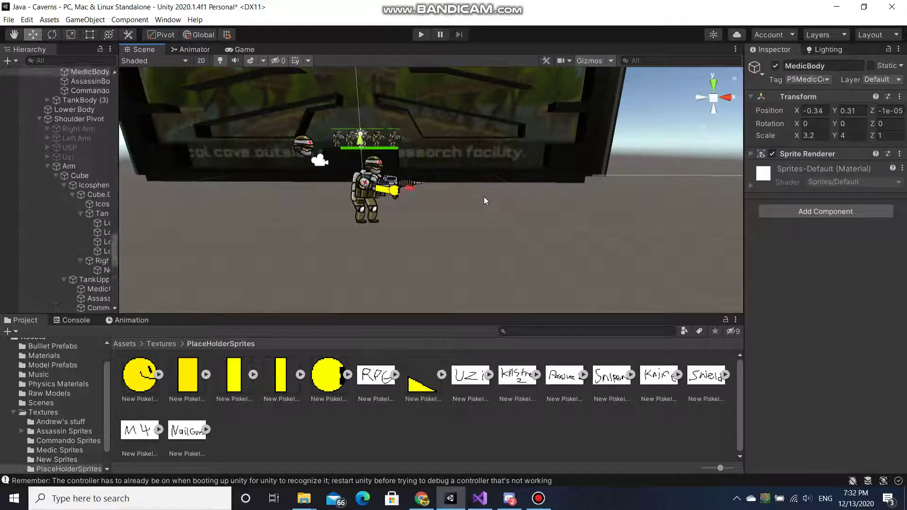
{"action": "key", "text": "ctrl+z"}
View the reassembled medic up close and switch the Scene view back to 2D mode
{"action": "key", "text": "w"}
{"action": "mouse_move", "coordinate": [473, 199]}
{"action": "right_mouse_down"}
{"action": "mouse_move", "coordinate": [454, 186]}
{"action": "mouse_move", "coordinate": [480, 194]}
{"action": "mouse_move", "coordinate": [502, 226]}
{"action": "mouse_move", "coordinate": [463, 208]}
{"action": "right_mouse_up"}
{"action": "key", "text": "w"}
{"action": "key", "text": "s"}
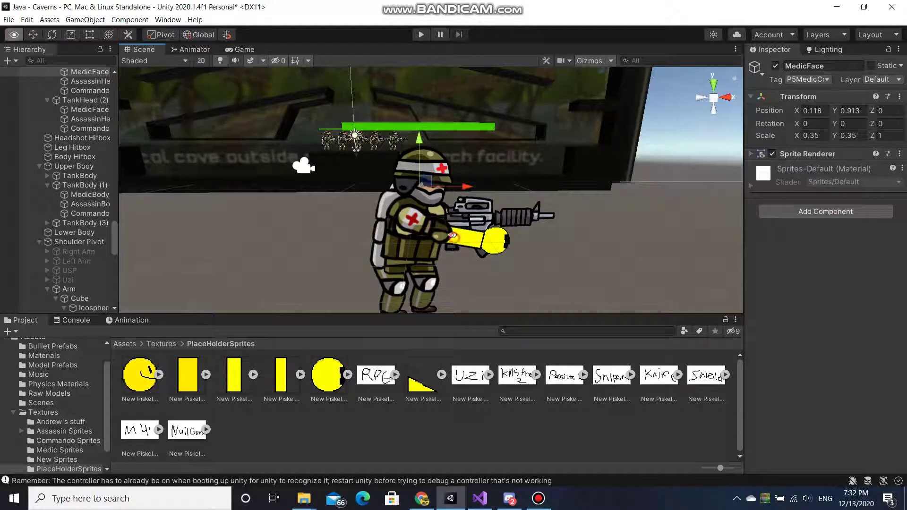
{"action": "left_click_drag", "start_coordinate": [450, 231], "coordinate": [444, 224], "text": "alt"}
{"action": "left_click", "coordinate": [203, 60]}
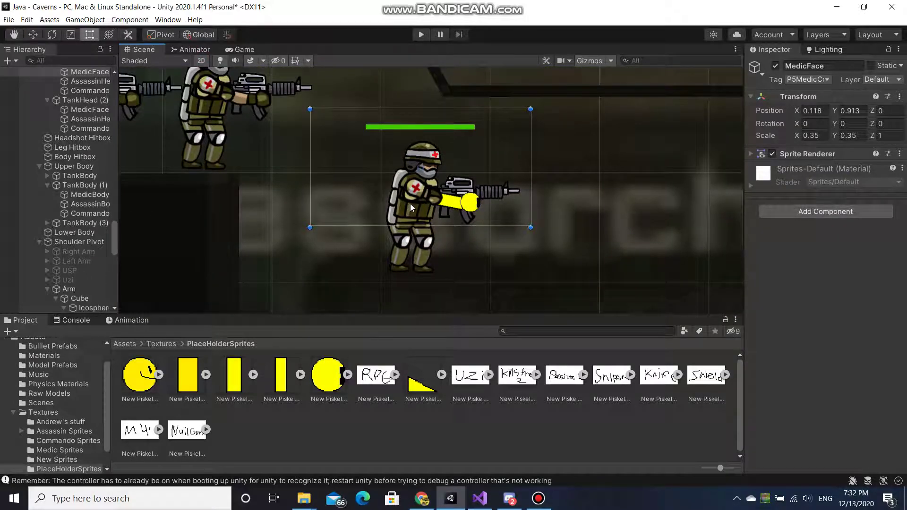
Try to move the medic's TankBody (1) object in the Scene view and undo the move
{"action": "left_click", "coordinate": [411, 204]}
{"action": "left_click", "coordinate": [411, 205]}
{"action": "scroll", "coordinate": [95, 231], "scroll_direction": "down", "scroll_amount": 3}
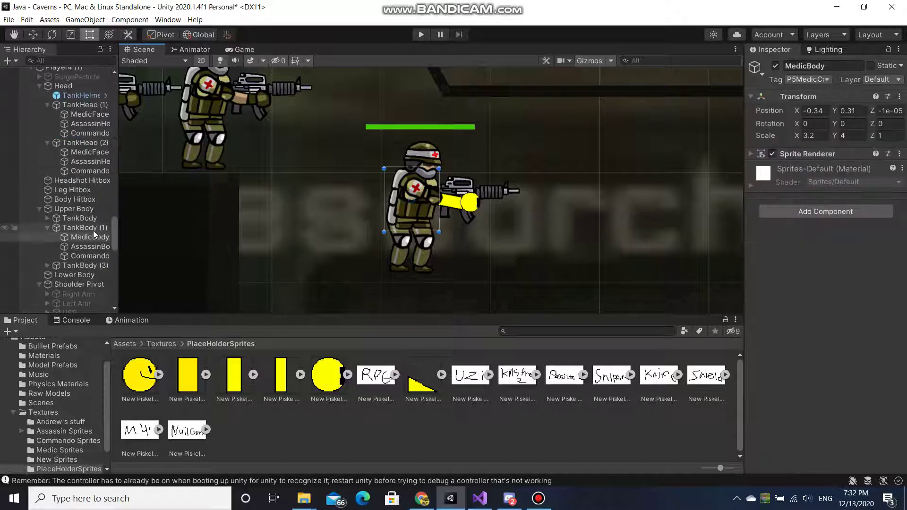
{"action": "left_click", "coordinate": [93, 228]}
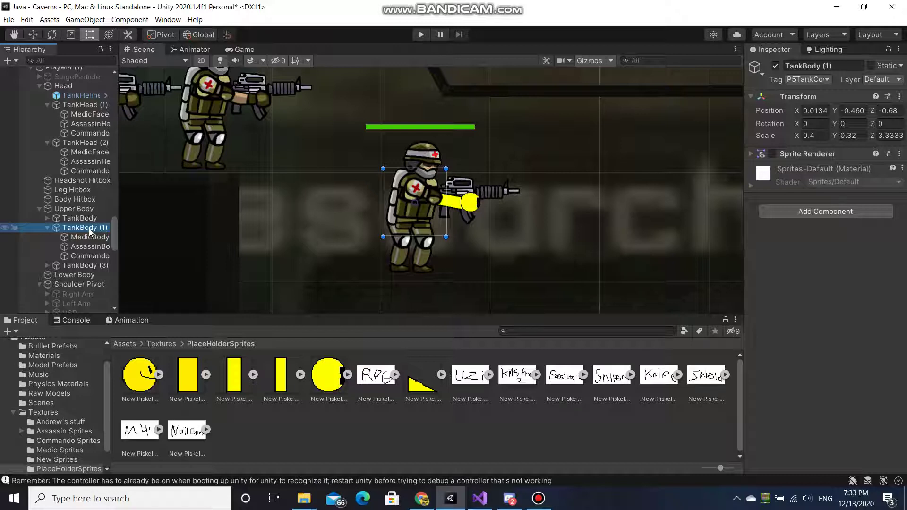
{"action": "left_click", "coordinate": [31, 35]}
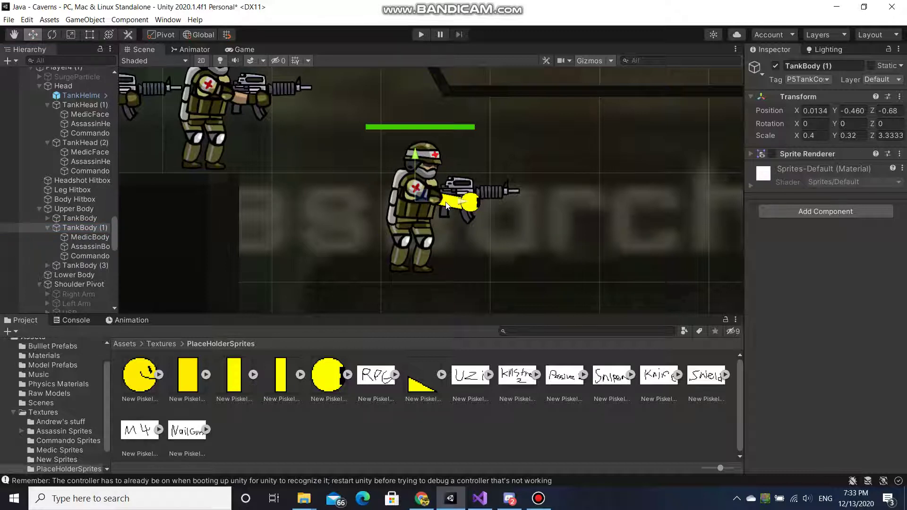
{"action": "scroll", "coordinate": [430, 203], "scroll_direction": "up", "scroll_amount": 3}
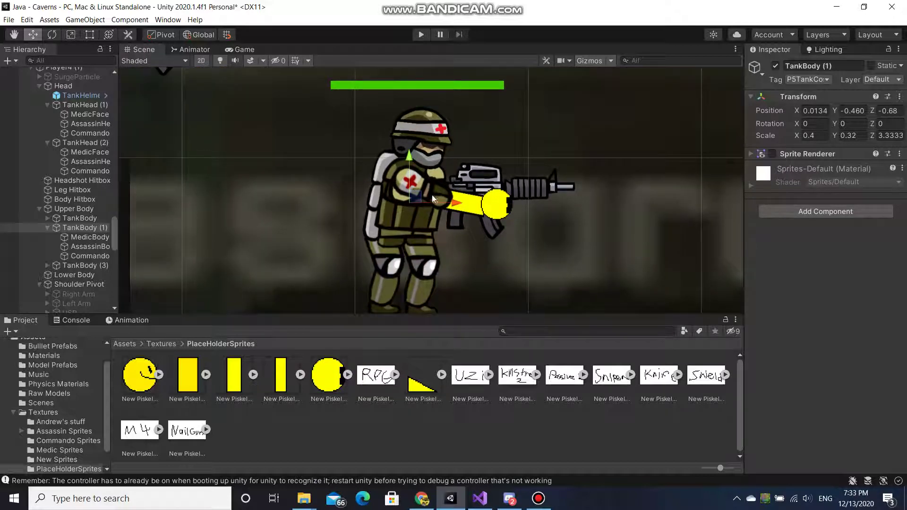
{"action": "left_click_drag", "start_coordinate": [435, 205], "coordinate": [415, 209]}
{"action": "key", "text": "ctrl+z"}
{"action": "scroll", "coordinate": [412, 192], "scroll_direction": "down", "scroll_amount": 5}
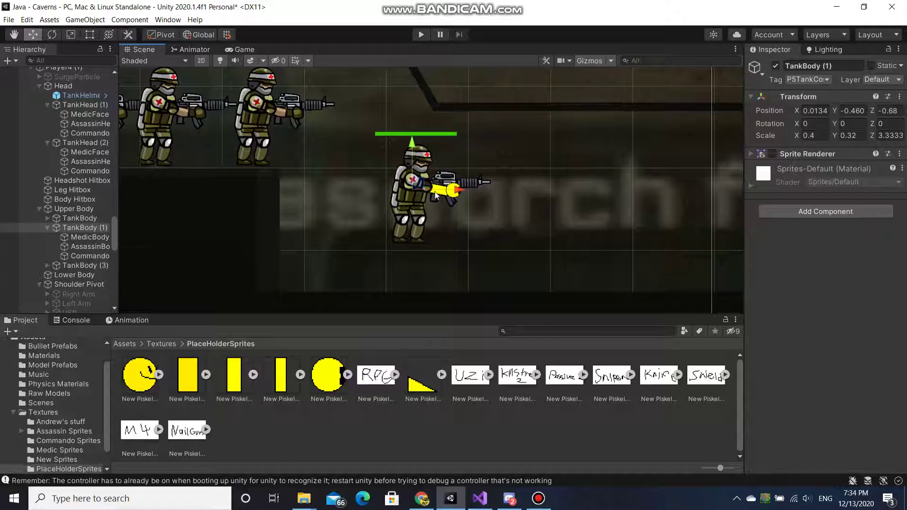
{"action": "scroll", "coordinate": [416, 189], "scroll_direction": "up", "scroll_amount": 3}
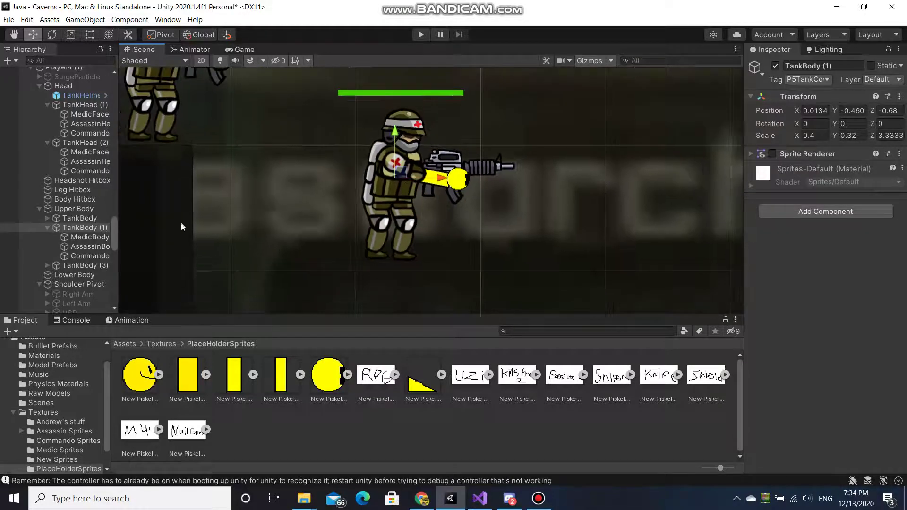
Duplicate the MedicBody sprite under TankBody (1)
{"action": "left_click", "coordinate": [90, 237]}
{"action": "key", "text": "ctrl+d"}
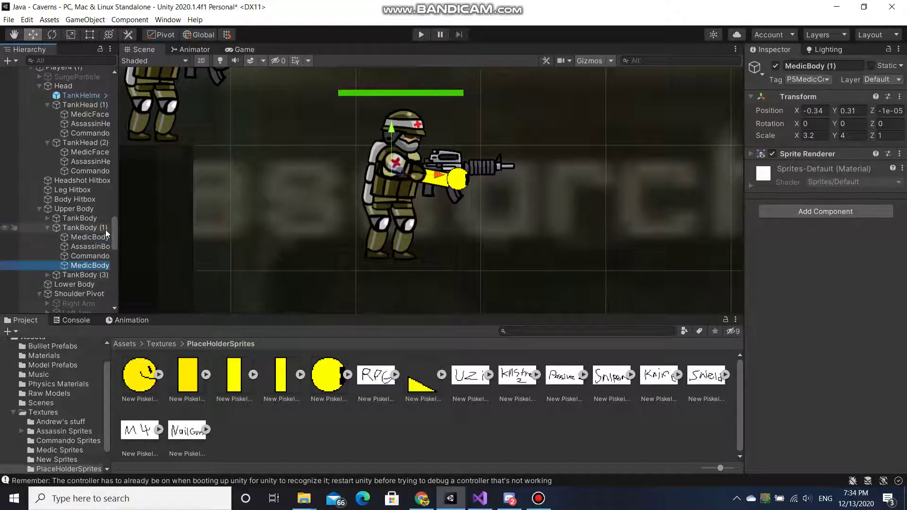
{"action": "scroll", "coordinate": [319, 212], "scroll_direction": "down", "scroll_amount": 5}
{"action": "middle_click_drag", "start_coordinate": [411, 223], "coordinate": [651, 262]}
{"action": "middle_click_drag", "start_coordinate": [454, 193], "coordinate": [570, 239]}
{"action": "scroll", "coordinate": [509, 208], "scroll_direction": "up", "scroll_amount": 4}
{"action": "scroll", "coordinate": [503, 208], "scroll_direction": "down", "scroll_amount": 4}
{"action": "middle_click_drag", "start_coordinate": [501, 208], "coordinate": [291, 117]}
{"action": "key", "text": "f"}
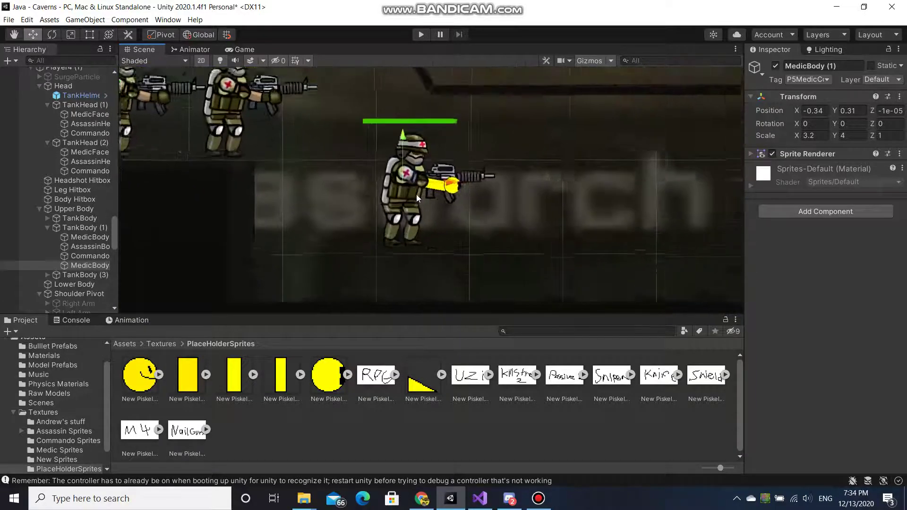
{"action": "scroll", "coordinate": [406, 197], "scroll_direction": "up", "scroll_amount": 2}
{"action": "scroll", "coordinate": [404, 197], "scroll_direction": "down", "scroll_amount": 3}
{"action": "scroll", "coordinate": [428, 184], "scroll_direction": "up", "scroll_amount": 1}
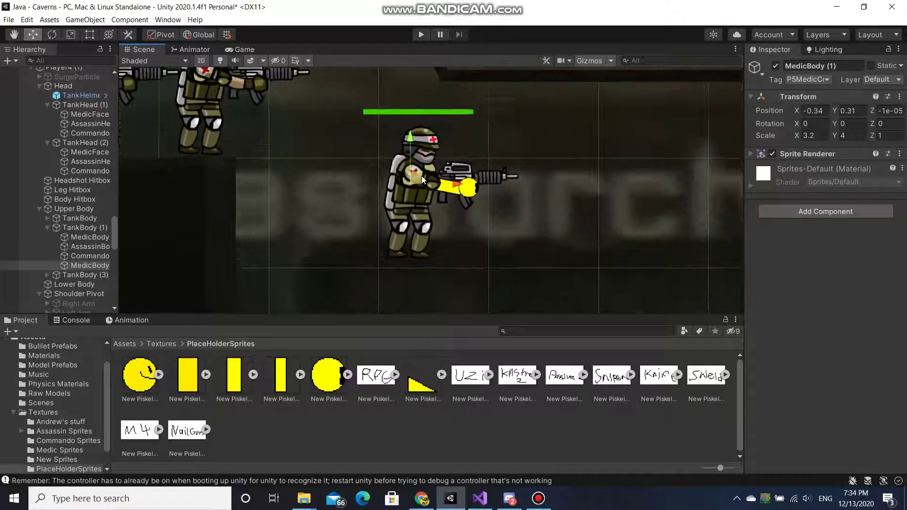
{"action": "scroll", "coordinate": [422, 176], "scroll_direction": "up", "scroll_amount": 1}
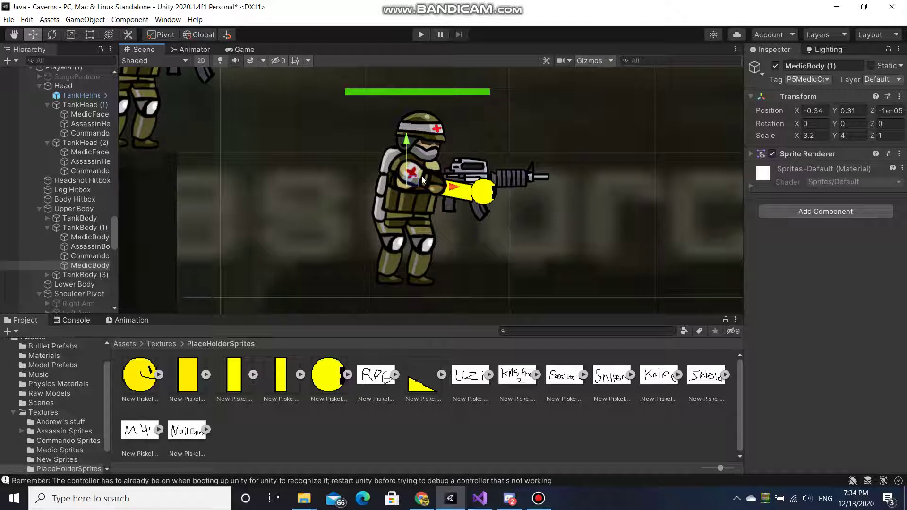
{"action": "left_click", "coordinate": [539, 498]}
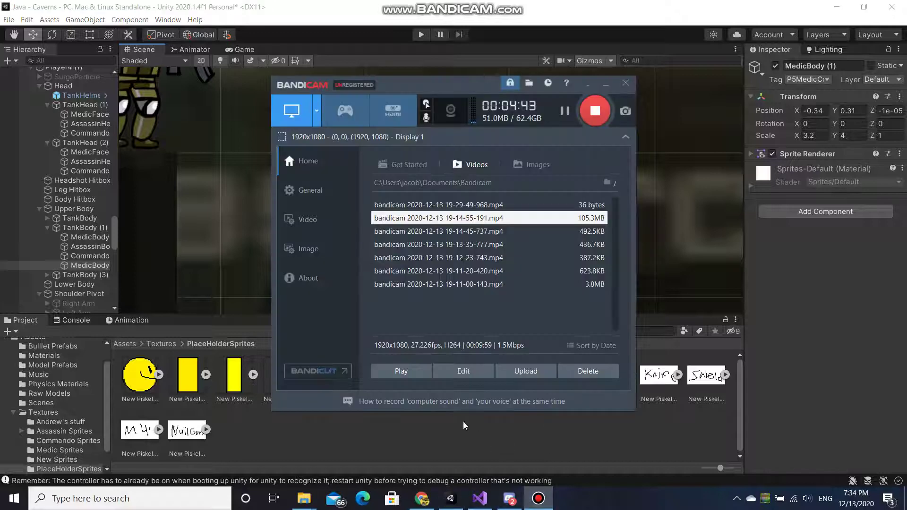
{"action": "left_click", "coordinate": [451, 498]}
{"action": "scroll", "coordinate": [404, 122], "scroll_direction": "up", "scroll_amount": 1}
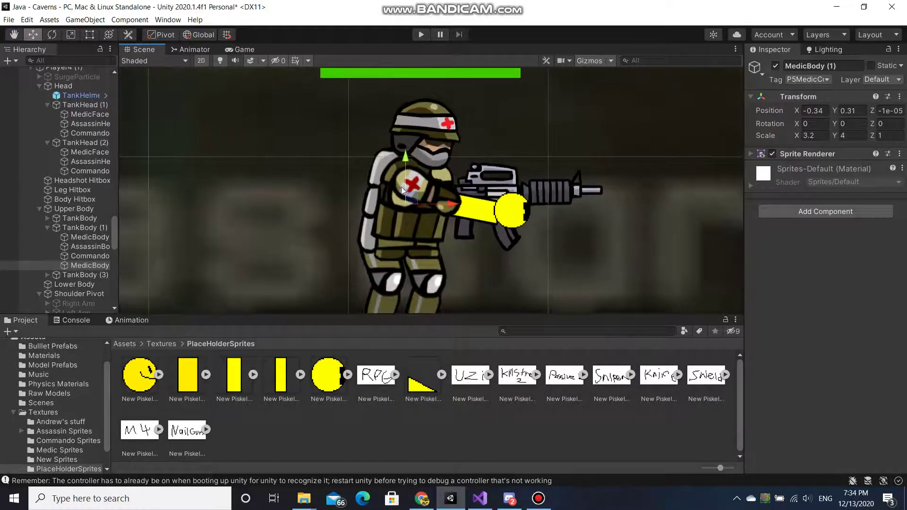
Assign the yellow rectangle placeholder New Piskel-1 as the sprite of the duplicated MedicBody (1)
{"action": "left_click_drag", "start_coordinate": [407, 202], "coordinate": [362, 192]}
{"action": "key", "text": "ctrl+z"}
{"action": "left_click", "coordinate": [789, 158]}
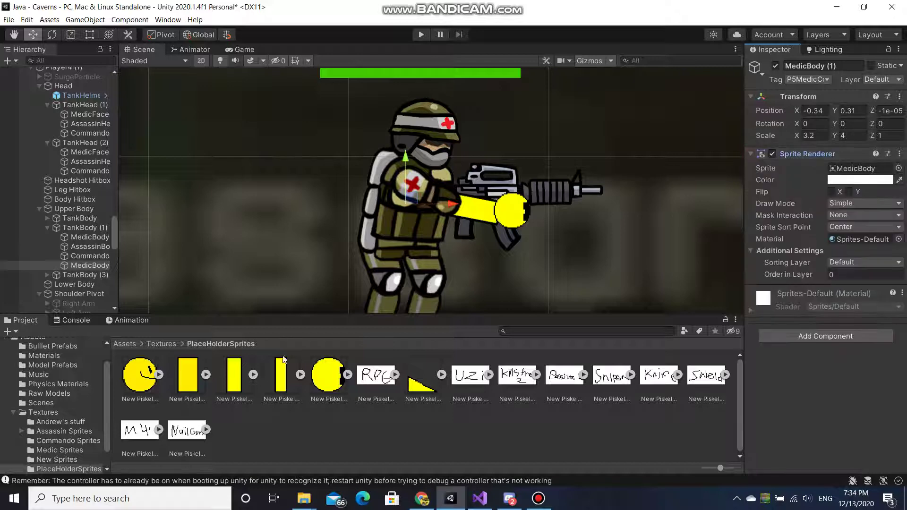
{"action": "left_click_drag", "start_coordinate": [193, 379], "coordinate": [860, 168]}
{"action": "scroll", "coordinate": [377, 262], "scroll_direction": "up", "scroll_amount": 2}
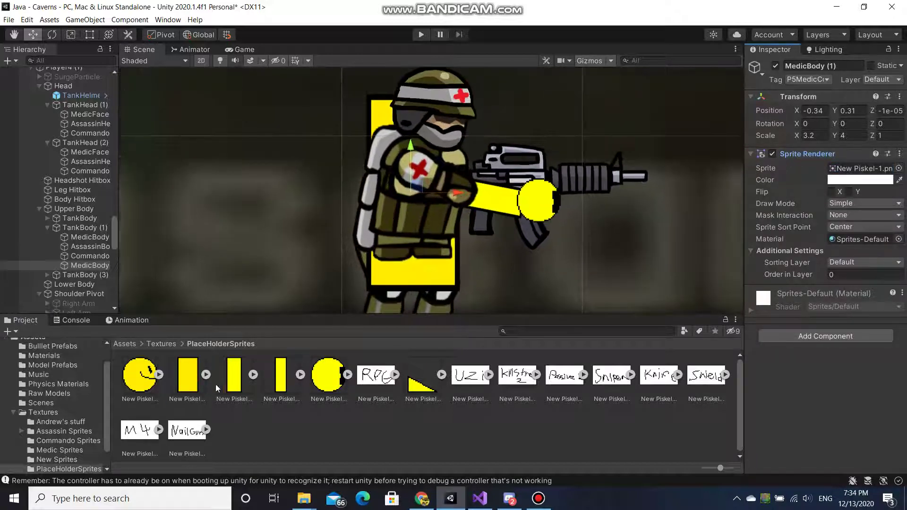
Look through the Textures folder and examine the texture type options in the Caverns image's import settings
{"action": "left_click", "coordinate": [50, 413]}
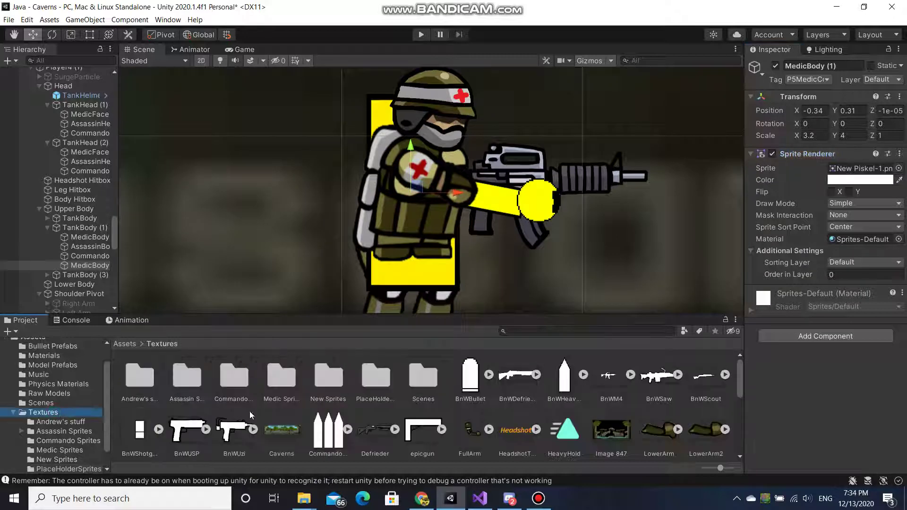
{"action": "scroll", "coordinate": [331, 409], "scroll_direction": "down", "scroll_amount": 1}
{"action": "left_click", "coordinate": [281, 394]}
{"action": "scroll", "coordinate": [579, 180], "scroll_direction": "down", "scroll_amount": 4}
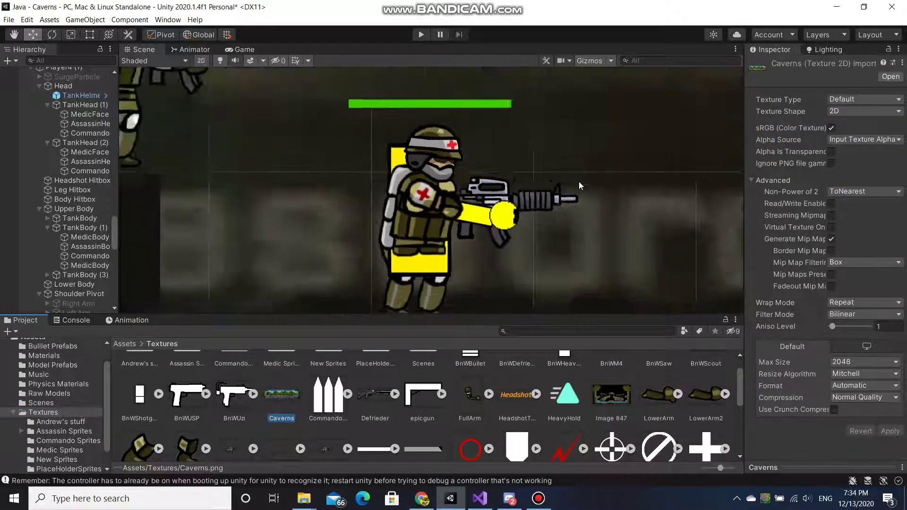
{"action": "left_click", "coordinate": [851, 100]}
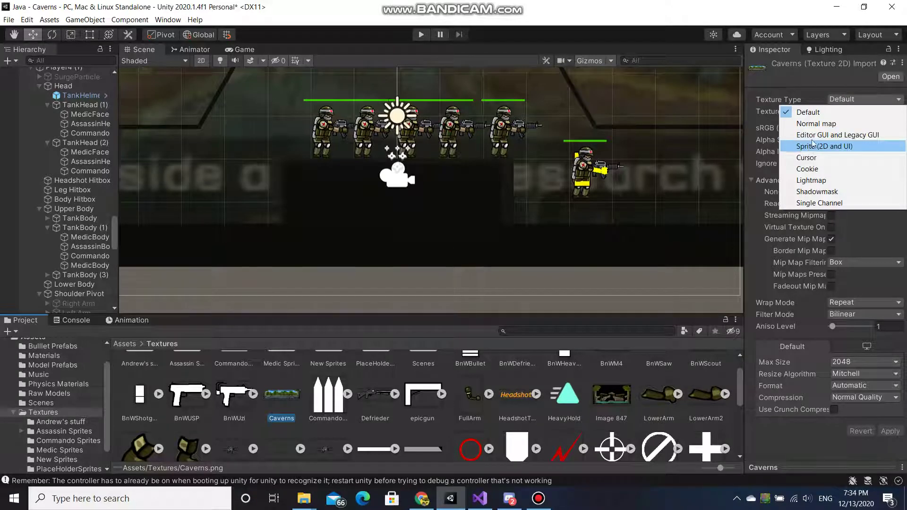
{"action": "left_click", "coordinate": [850, 91]}
{"action": "scroll", "coordinate": [538, 197], "scroll_direction": "up", "scroll_amount": 8}
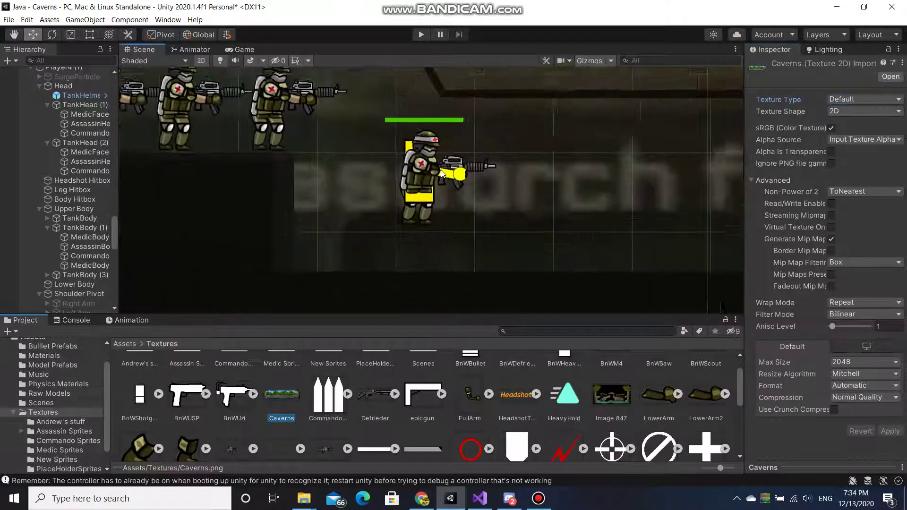
Resize the yellow MedicBody (1) placeholder to fit the medic's torso, at a scale of about 3.21 on X and 2.55 on Y
{"action": "left_click", "coordinate": [409, 209]}
{"action": "scroll", "coordinate": [405, 196], "scroll_direction": "up", "scroll_amount": 2}
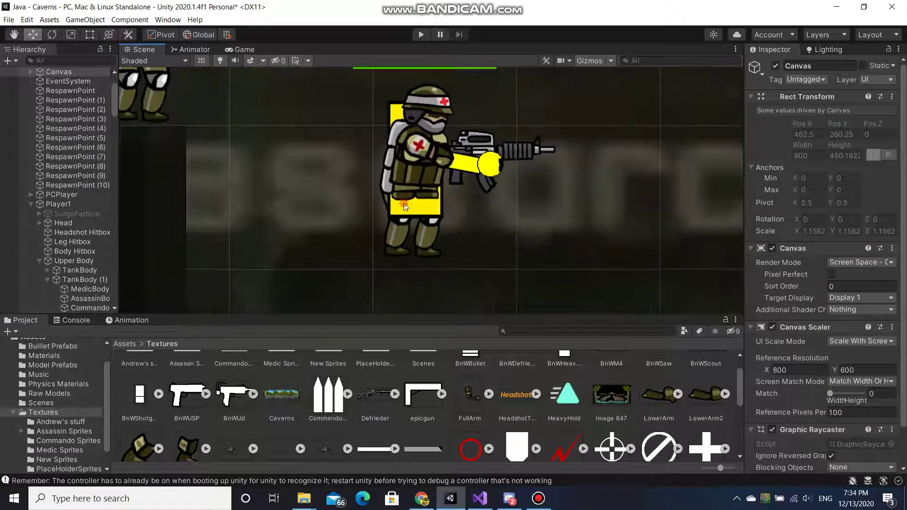
{"action": "left_click", "coordinate": [401, 179]}
{"action": "scroll", "coordinate": [374, 150], "scroll_direction": "up", "scroll_amount": 2}
{"action": "scroll", "coordinate": [73, 267], "scroll_direction": "down", "scroll_amount": 3}
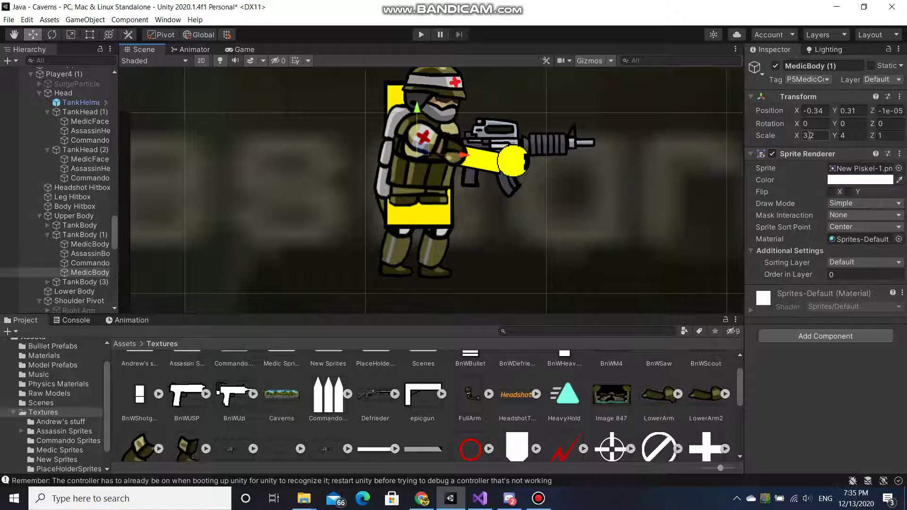
{"action": "scroll", "coordinate": [477, 185], "scroll_direction": "up", "scroll_amount": 1}
{"action": "scroll", "coordinate": [477, 183], "scroll_direction": "up", "scroll_amount": 1}
{"action": "mouse_move", "coordinate": [477, 184]}
{"action": "middle_mouse_down"}
{"action": "mouse_move", "coordinate": [482, 217]}
{"action": "mouse_move", "coordinate": [501, 246]}
{"action": "middle_mouse_up"}
{"action": "scroll", "coordinate": [508, 222], "scroll_direction": "up", "scroll_amount": 2}
{"action": "scroll", "coordinate": [515, 199], "scroll_direction": "down", "scroll_amount": 2}
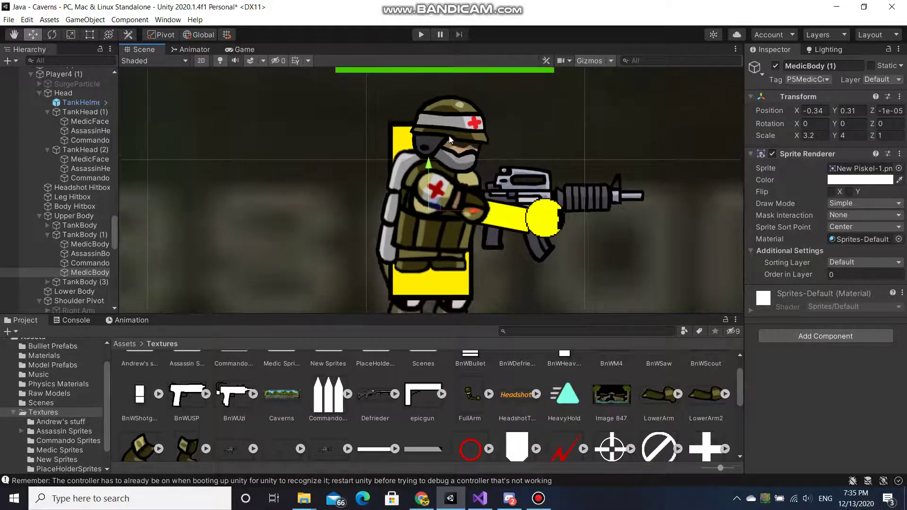
{"action": "left_click", "coordinate": [102, 35]}
{"action": "left_click", "coordinate": [89, 35]}
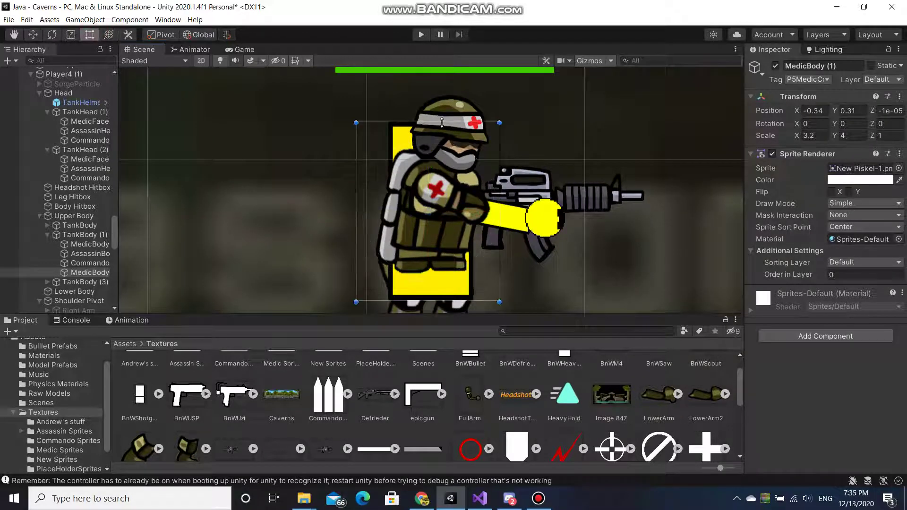
{"action": "left_click_drag", "start_coordinate": [470, 124], "coordinate": [470, 158]}
{"action": "left_click_drag", "start_coordinate": [445, 299], "coordinate": [445, 272]}
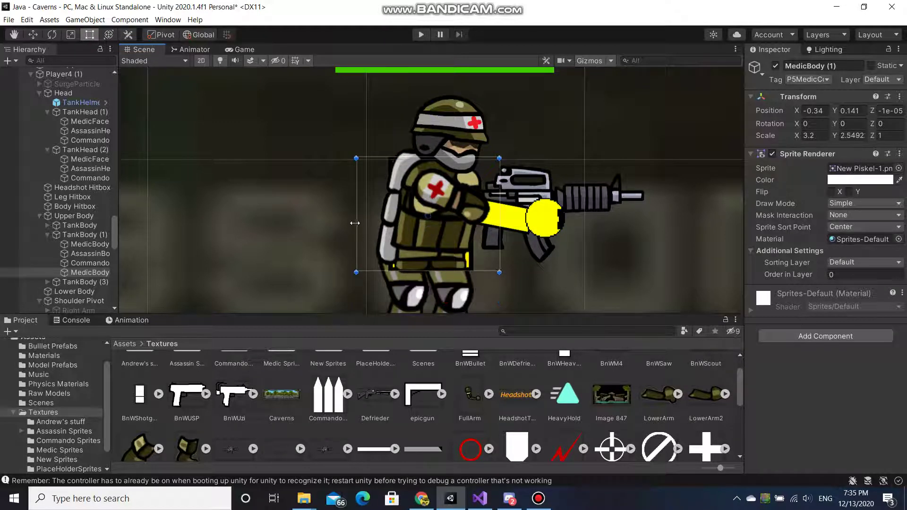
{"action": "left_click_drag", "start_coordinate": [356, 222], "coordinate": [338, 221]}
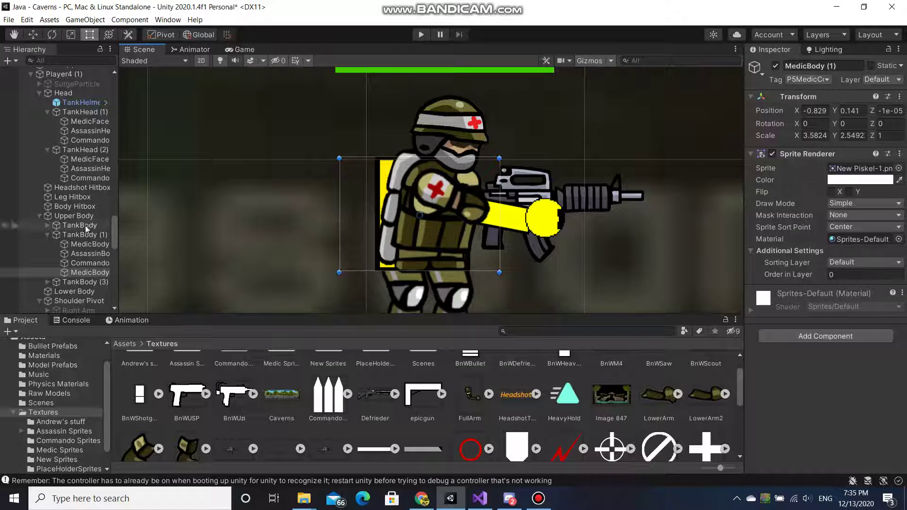
{"action": "left_click_drag", "start_coordinate": [339, 198], "coordinate": [355, 198]}
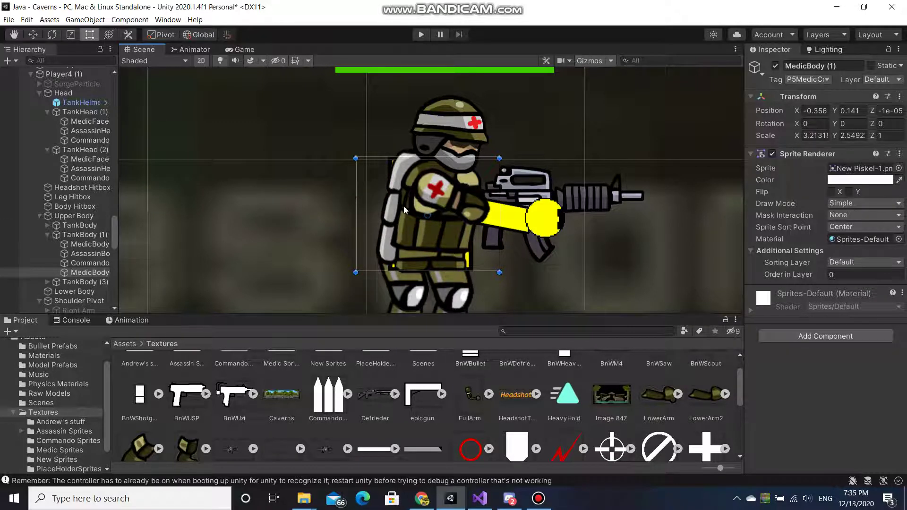
Hide the original MedicBody sprite under TankBody (1) by disabling its Sprite Renderer
{"action": "left_click", "coordinate": [426, 236]}
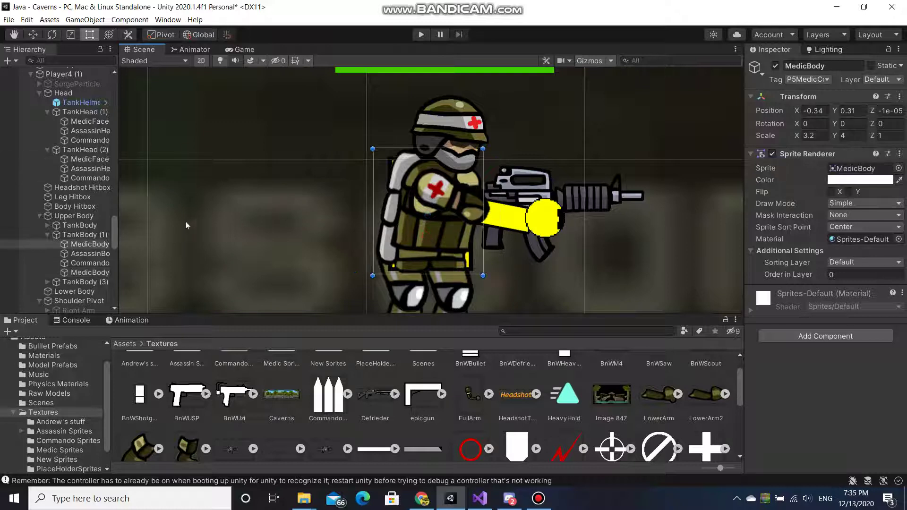
{"action": "left_click", "coordinate": [772, 154]}
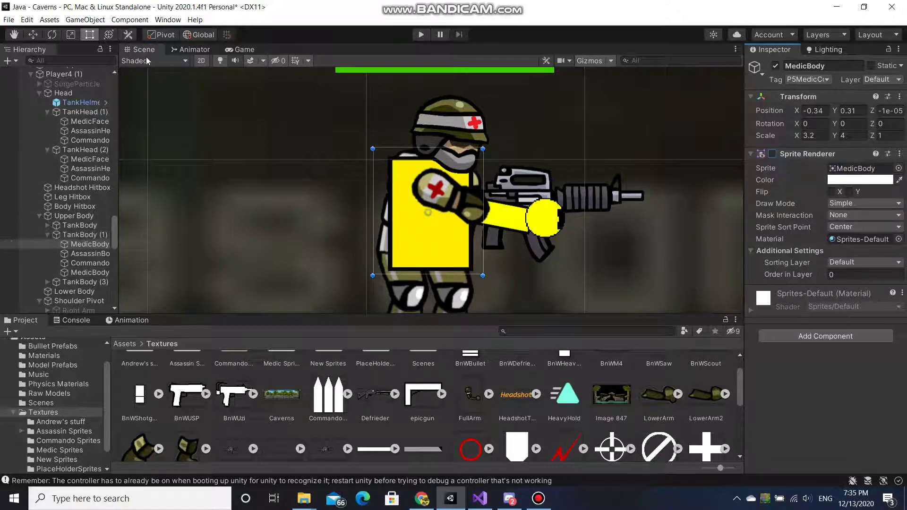
Turn off 2D mode, orbit to the medic's other side and duplicate the MedicBody sprite under TankBody (3)
{"action": "left_click", "coordinate": [202, 61]}
{"action": "left_click_drag", "start_coordinate": [386, 242], "coordinate": [673, 198], "text": "alt"}
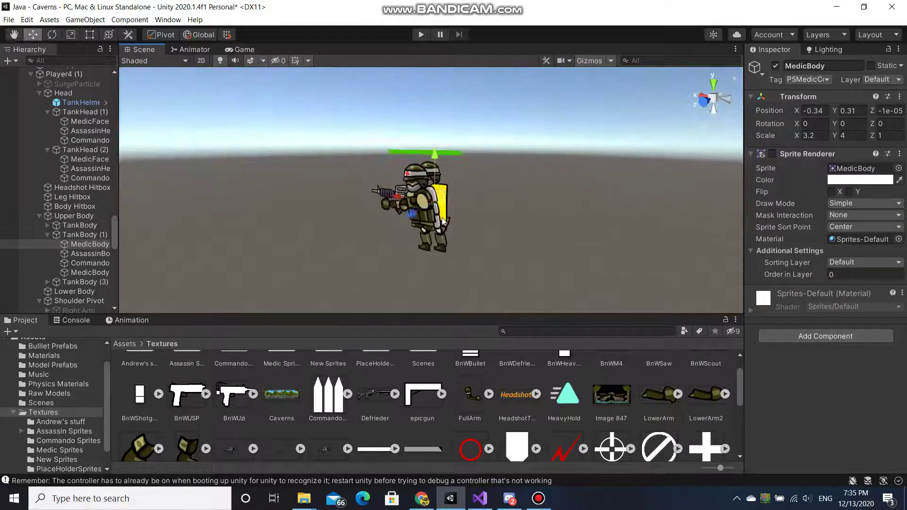
{"action": "left_click", "coordinate": [427, 229]}
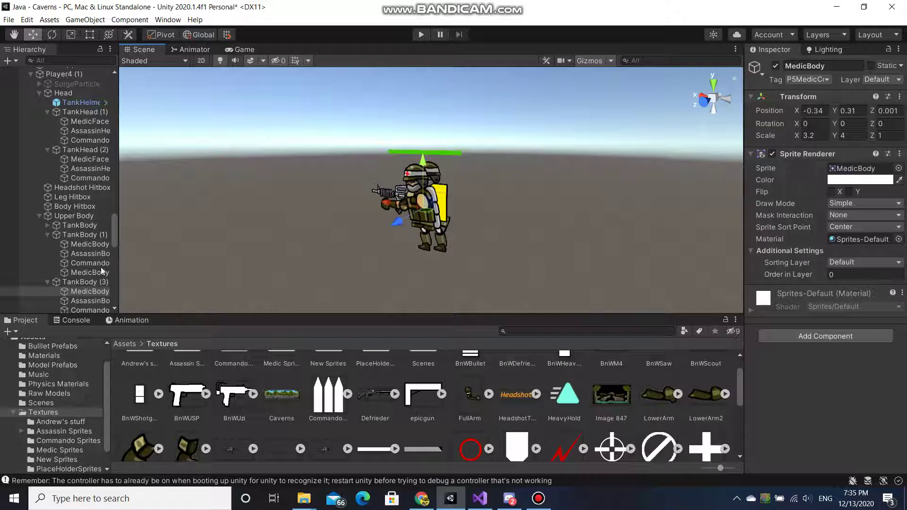
{"action": "key", "text": "ctrl+d"}
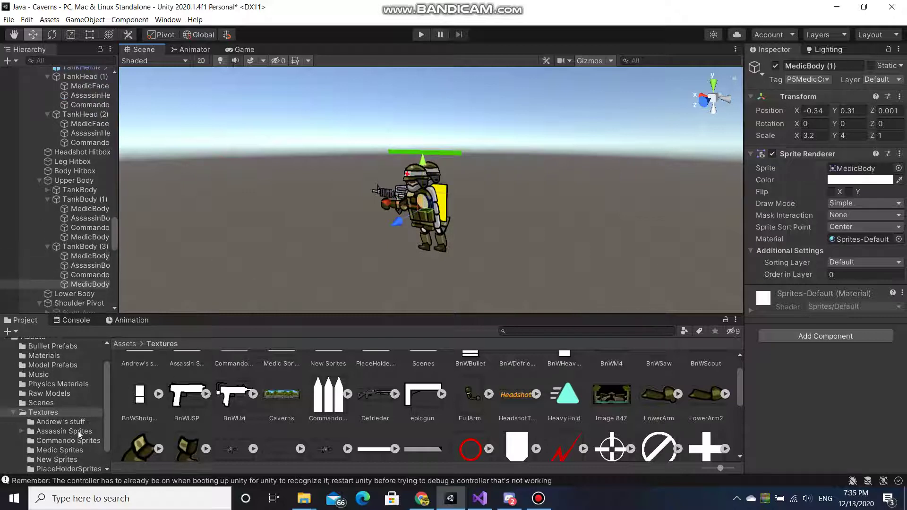
Assign the yellow rectangle from the PlaceHolderSprites folder as the sprite of the MedicBody (1) copy under TankBody (3)
{"action": "scroll", "coordinate": [67, 428], "scroll_direction": "down", "scroll_amount": 2}
{"action": "left_click", "coordinate": [67, 447]}
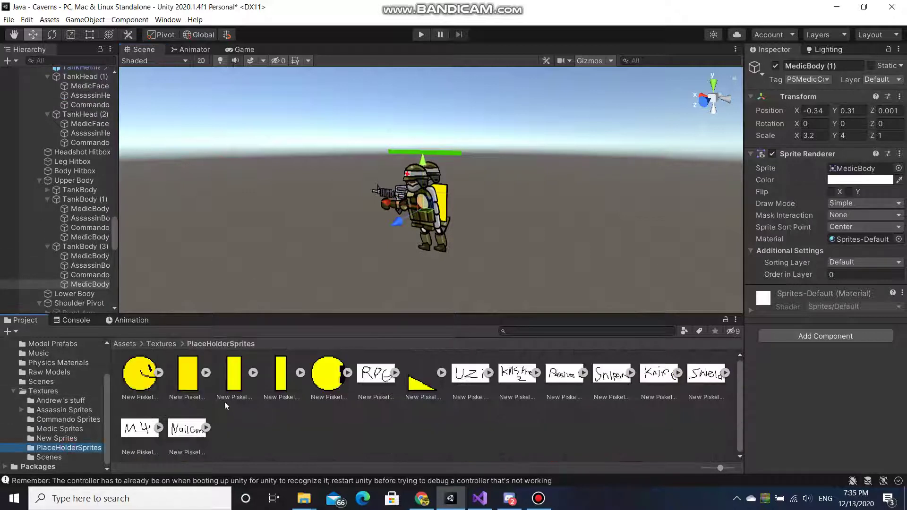
{"action": "left_click_drag", "start_coordinate": [187, 376], "coordinate": [856, 163]}
Hide the original MedicBody sprite under TankBody (3) by disabling its Sprite Renderer
{"action": "scroll", "coordinate": [460, 214], "scroll_direction": "up", "scroll_amount": 8}
{"action": "left_click_drag", "start_coordinate": [467, 210], "coordinate": [467, 210], "text": "alt"}
{"action": "left_click", "coordinate": [90, 256]}
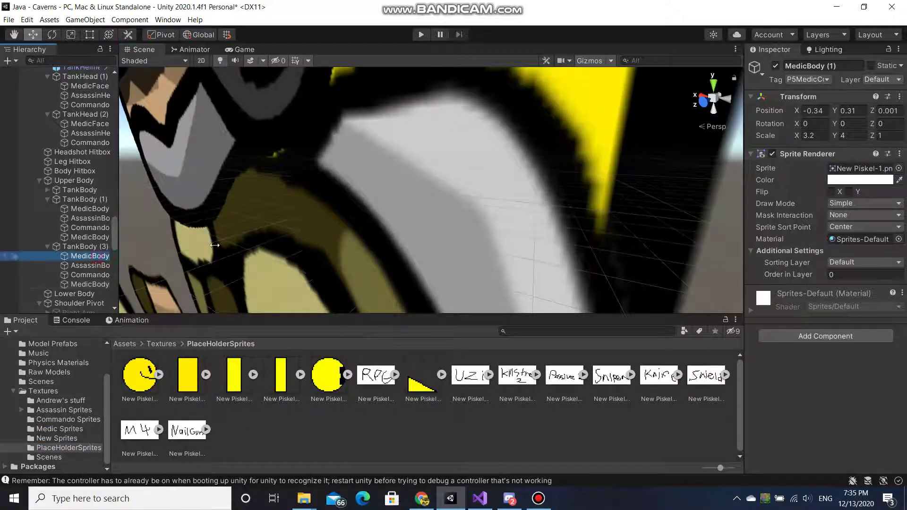
{"action": "scroll", "coordinate": [495, 188], "scroll_direction": "down", "scroll_amount": 5}
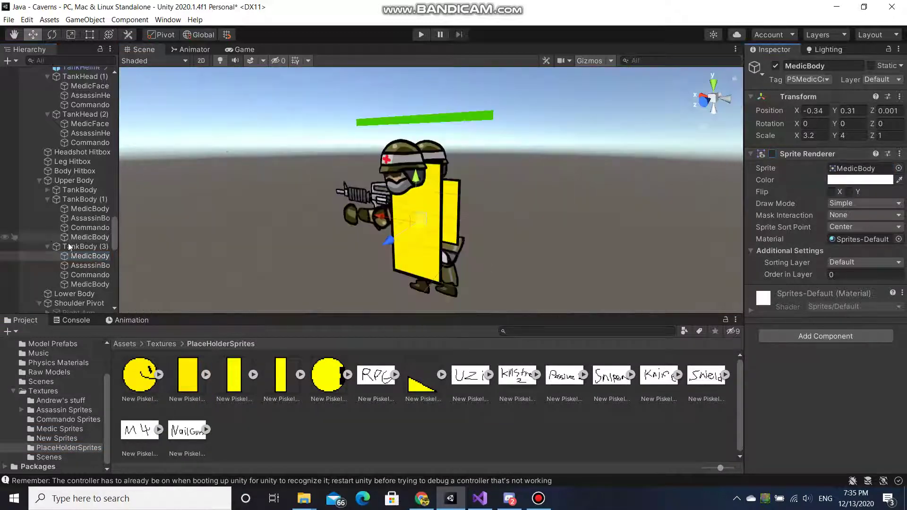
Match the MedicBody (1) scale under TankBody (3) to the TankBody (1) copy, with X about 3.2131 and Y 2.549221
{"action": "left_click", "coordinate": [90, 237]}
{"action": "left_click", "coordinate": [817, 111]}
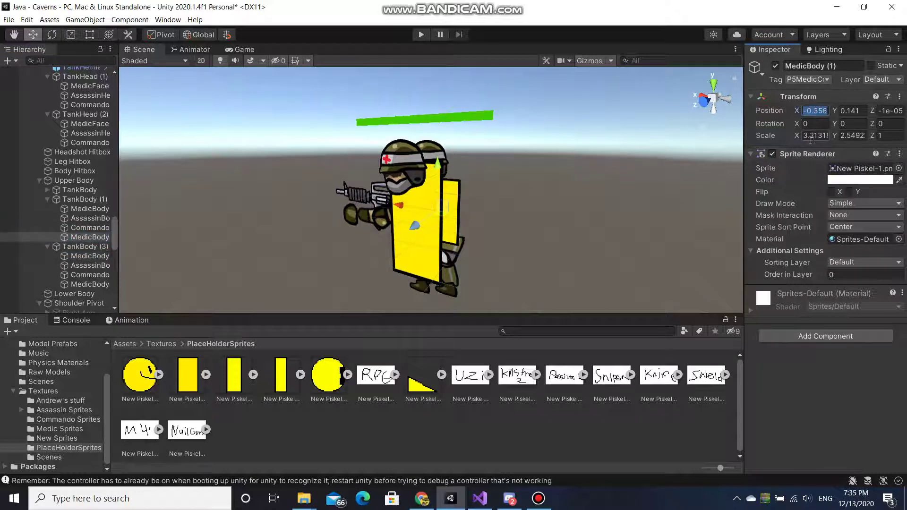
{"action": "left_click", "coordinate": [814, 136]}
{"action": "left_click", "coordinate": [89, 284]}
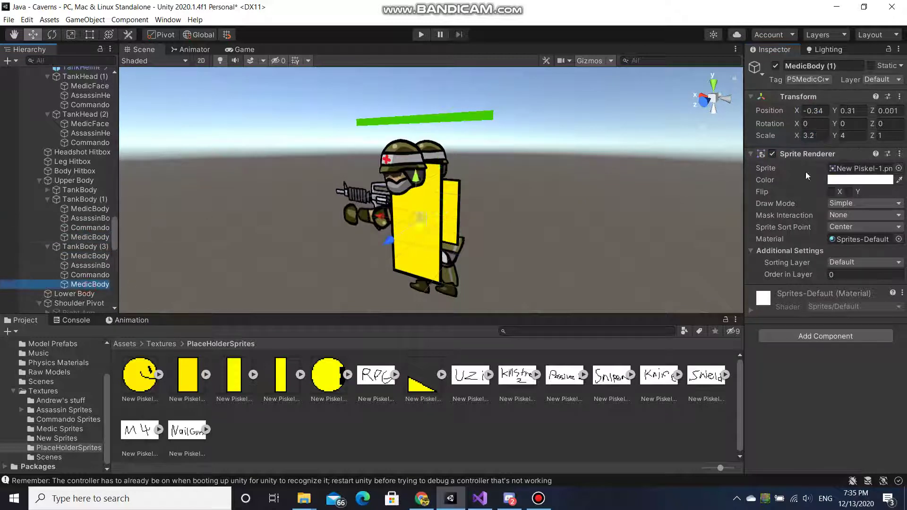
{"action": "left_click", "coordinate": [81, 237]}
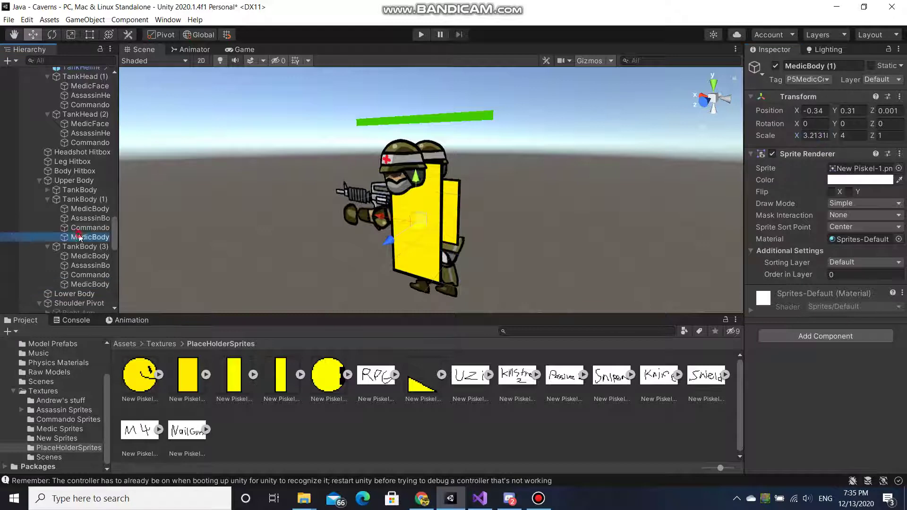
{"action": "left_click", "coordinate": [852, 135]}
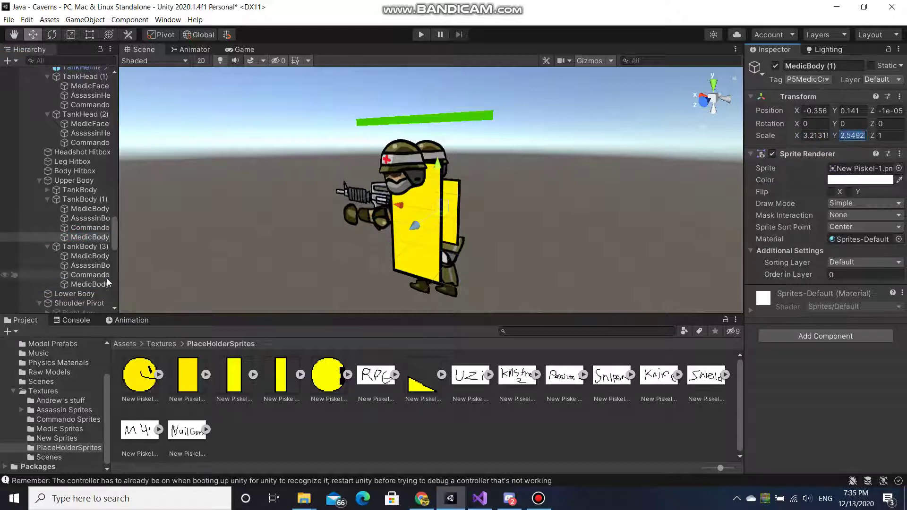
{"action": "left_click", "coordinate": [85, 284]}
{"action": "left_click", "coordinate": [854, 136]}
{"action": "type", "text": "2.549221"}
{"action": "left_click_drag", "start_coordinate": [549, 182], "coordinate": [267, 137], "text": "alt"}
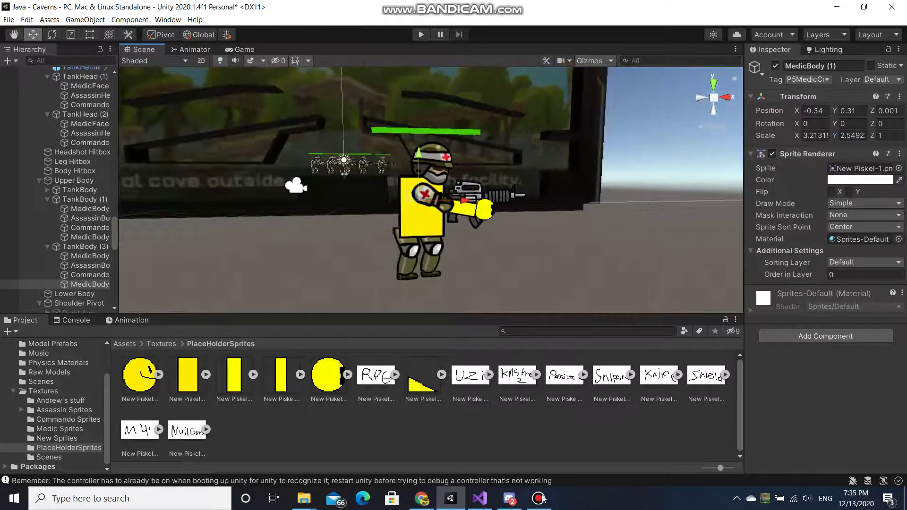
Return the scene to 2D mode and inspect the medic's yellow body and MedicUpperArmThick sprites
{"action": "left_click", "coordinate": [539, 498]}
{"action": "left_click", "coordinate": [451, 498]}
{"action": "left_click", "coordinate": [205, 61]}
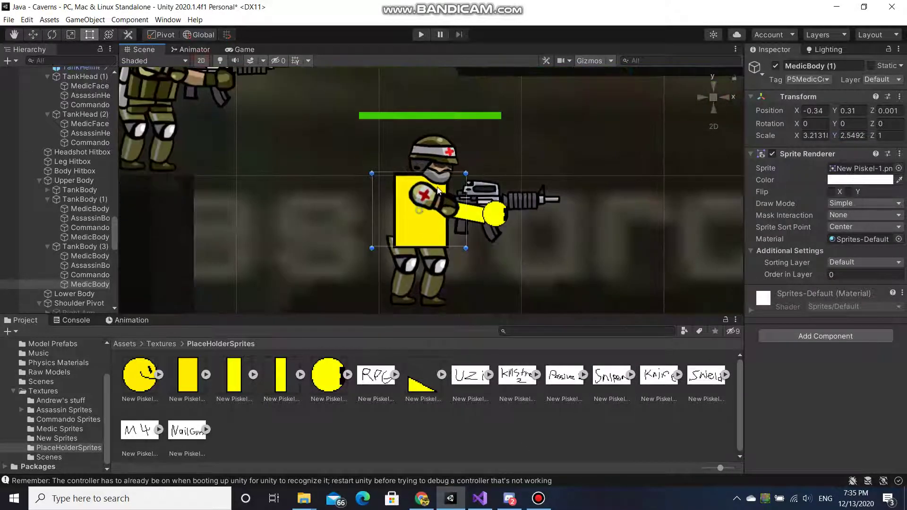
{"action": "left_click", "coordinate": [405, 268]}
{"action": "left_click", "coordinate": [406, 268]}
{"action": "scroll", "coordinate": [436, 202], "scroll_direction": "up", "scroll_amount": 3}
{"action": "left_click", "coordinate": [424, 197]}
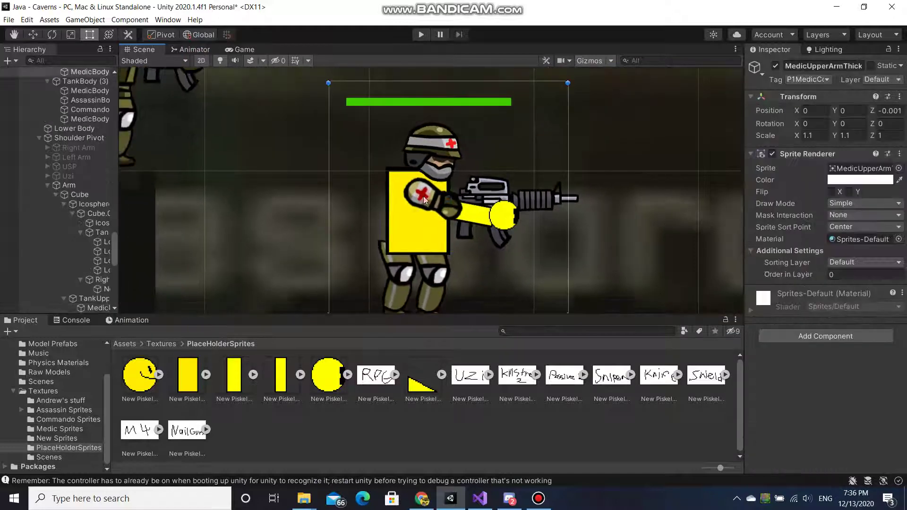
{"action": "left_click", "coordinate": [424, 196]}
{"action": "scroll", "coordinate": [424, 196], "scroll_direction": "down", "scroll_amount": 2}
{"action": "left_click", "coordinate": [423, 197]}
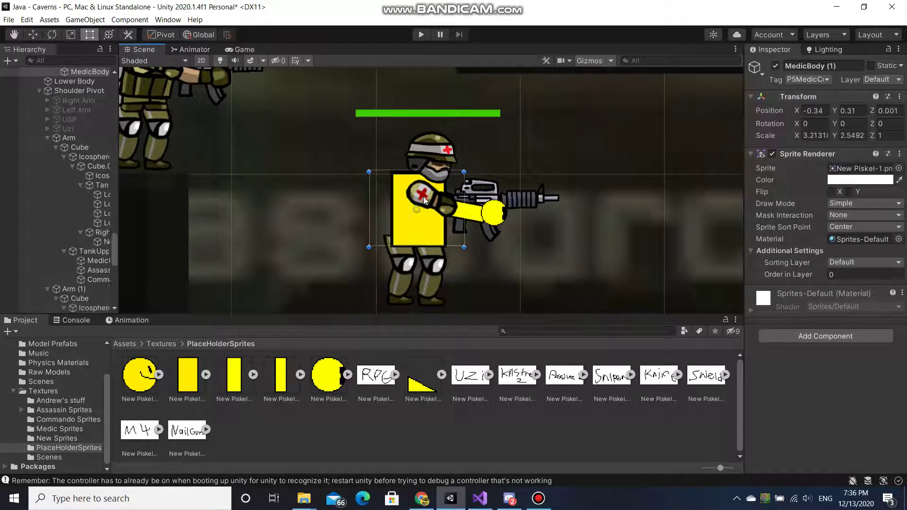
{"action": "left_click", "coordinate": [424, 196]}
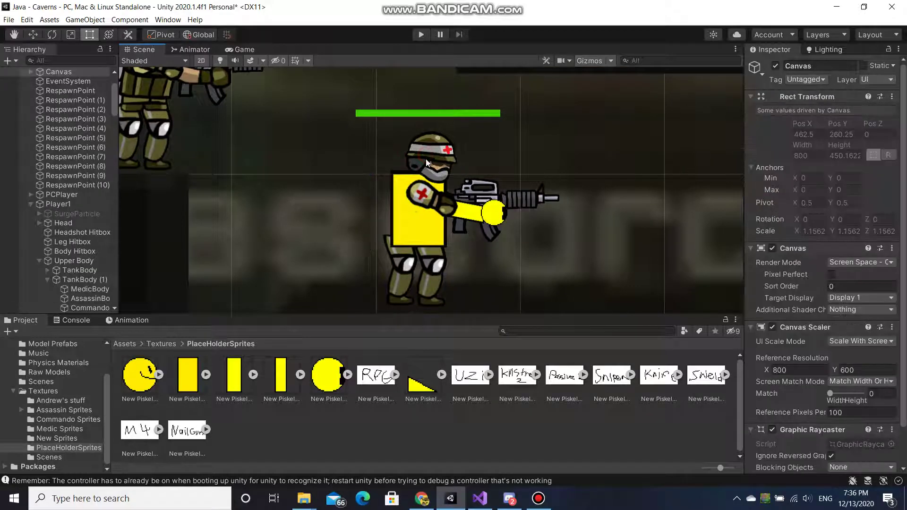
Open the Animation window and examine the PistolHold clip tracks that move the medic's arms and M4
{"action": "left_click", "coordinate": [132, 321]}
{"action": "scroll", "coordinate": [432, 209], "scroll_direction": "down", "scroll_amount": 2}
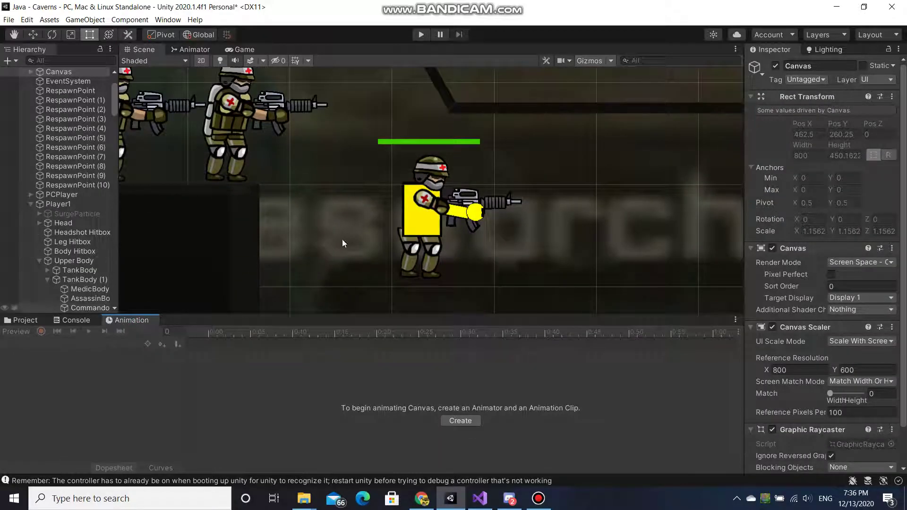
{"action": "left_click", "coordinate": [430, 204]}
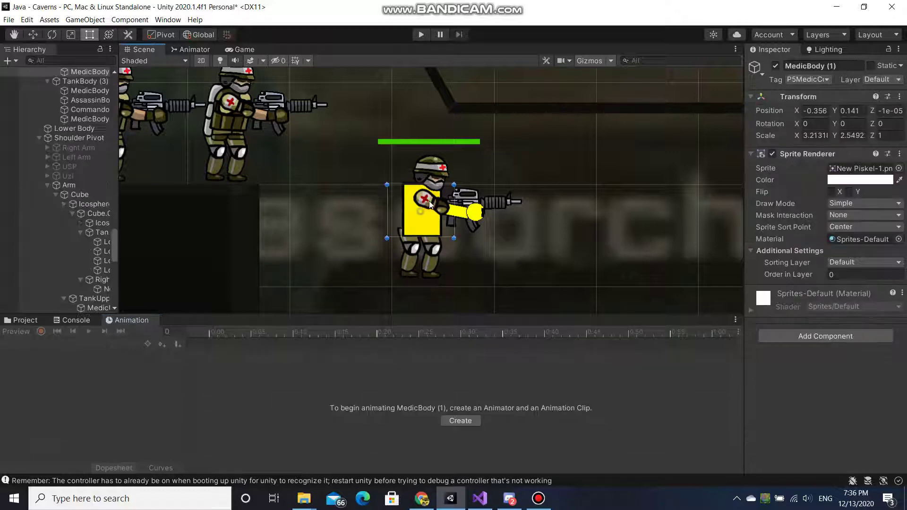
{"action": "left_click", "coordinate": [430, 204]}
{"action": "scroll", "coordinate": [432, 202], "scroll_direction": "up", "scroll_amount": 1}
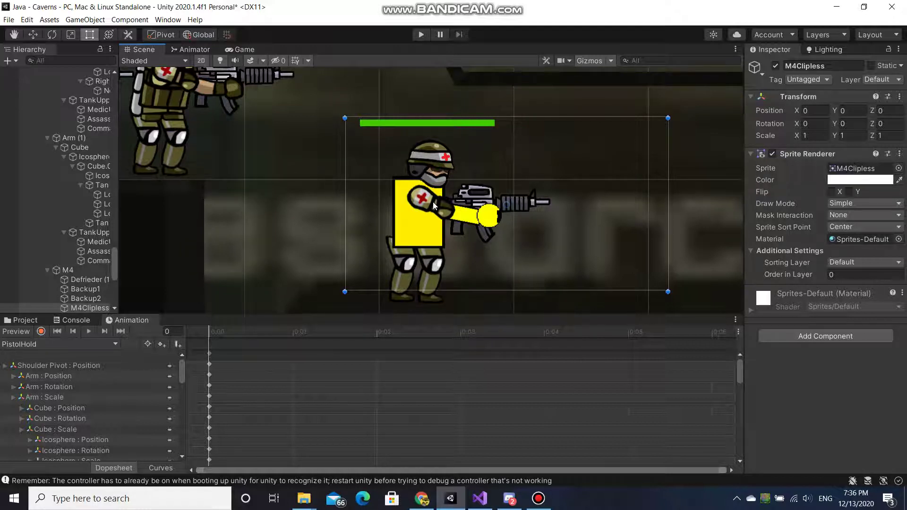
{"action": "scroll", "coordinate": [433, 202], "scroll_direction": "up", "scroll_amount": 5}
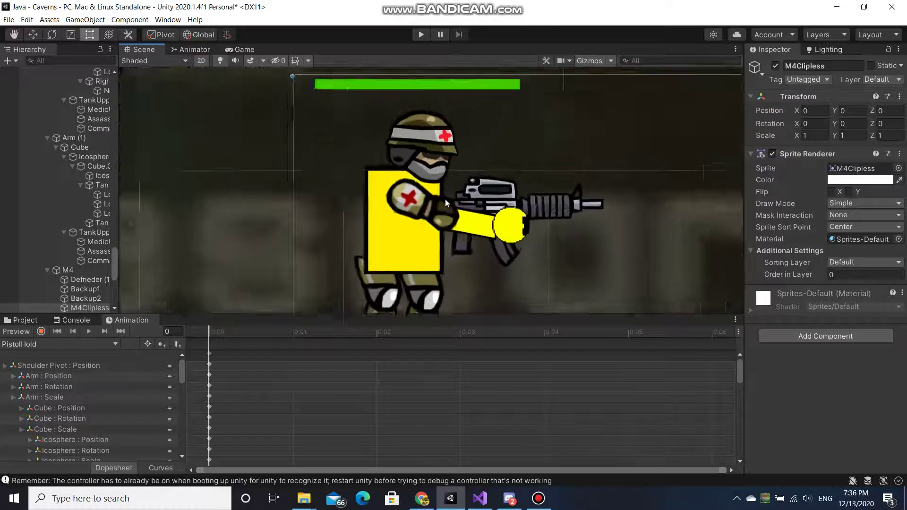
{"action": "scroll", "coordinate": [428, 208], "scroll_direction": "down", "scroll_amount": 2}
{"action": "scroll", "coordinate": [428, 201], "scroll_direction": "up", "scroll_amount": 8}
{"action": "scroll", "coordinate": [429, 198], "scroll_direction": "down", "scroll_amount": 8}
{"action": "scroll", "coordinate": [427, 193], "scroll_direction": "up", "scroll_amount": 2}
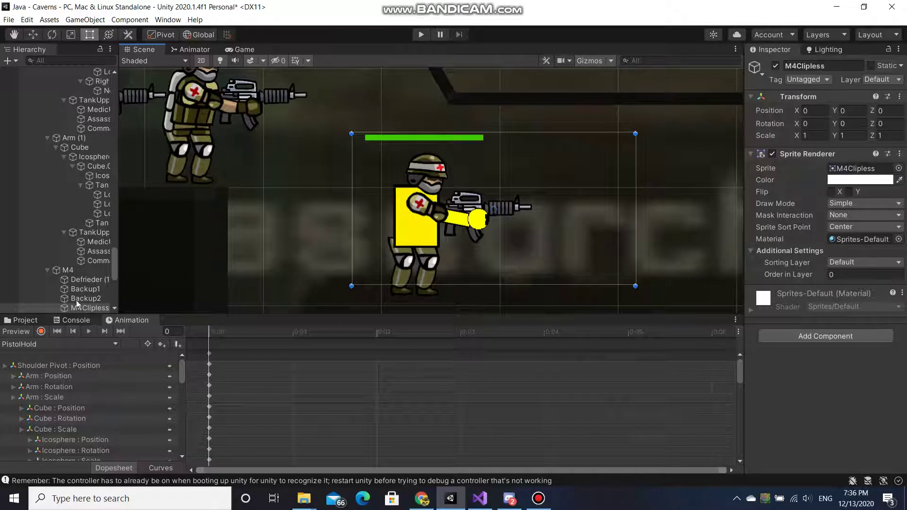
Examine the right leg's MedicUpperLeg sprite and its LegParent object with the placeholderRun animation clip
{"action": "left_click", "coordinate": [418, 210]}
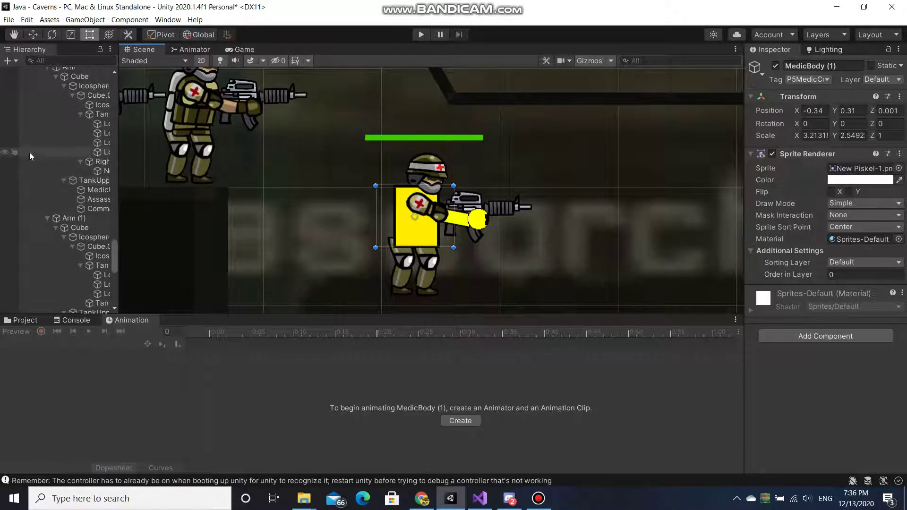
{"action": "scroll", "coordinate": [52, 190], "scroll_direction": "down", "scroll_amount": 8}
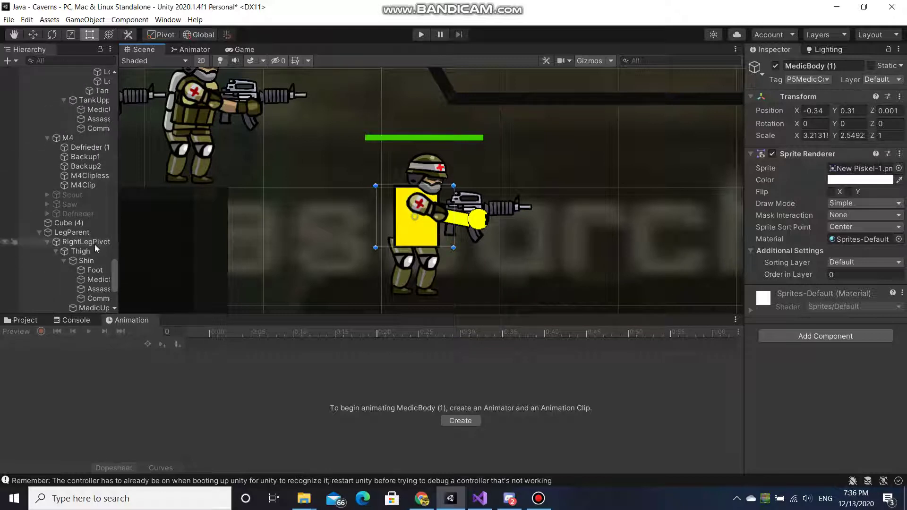
{"action": "scroll", "coordinate": [95, 245], "scroll_direction": "down", "scroll_amount": 4}
{"action": "left_click", "coordinate": [87, 201]}
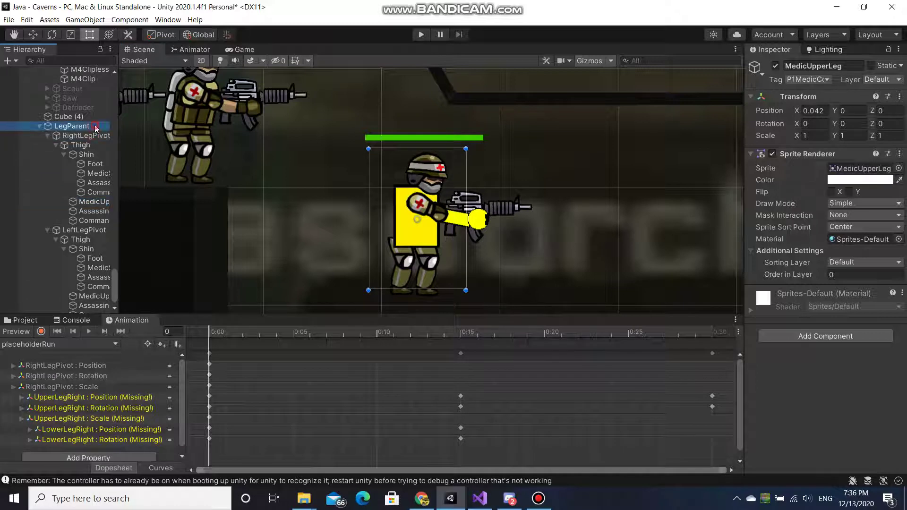
{"action": "left_click", "coordinate": [78, 126]}
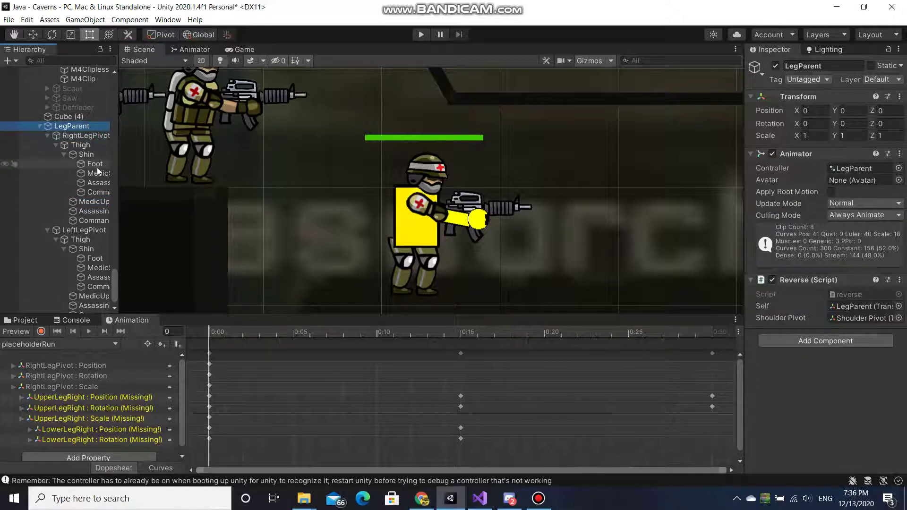
Check the yellow body sprite, Upper Body, Head and Player4 (1) objects for animation clips
{"action": "left_click", "coordinate": [408, 232]}
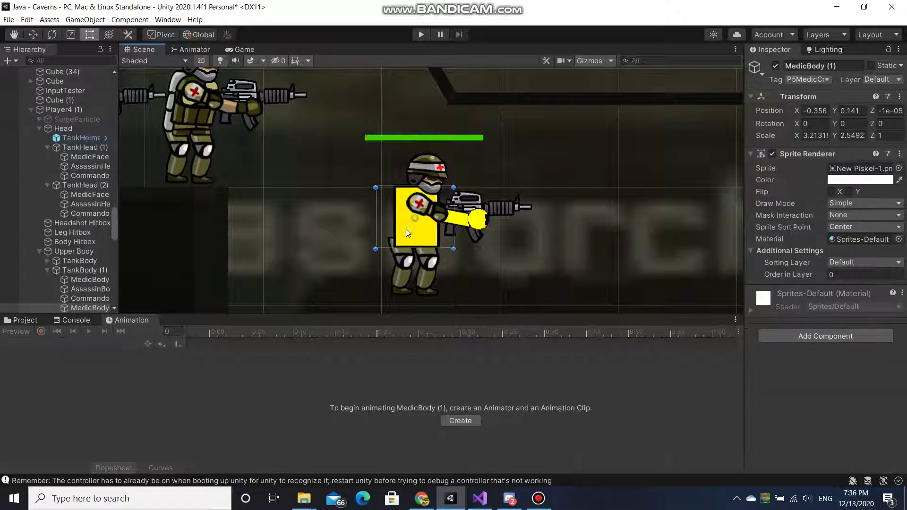
{"action": "scroll", "coordinate": [63, 234], "scroll_direction": "down", "scroll_amount": 3}
{"action": "left_click", "coordinate": [71, 180]}
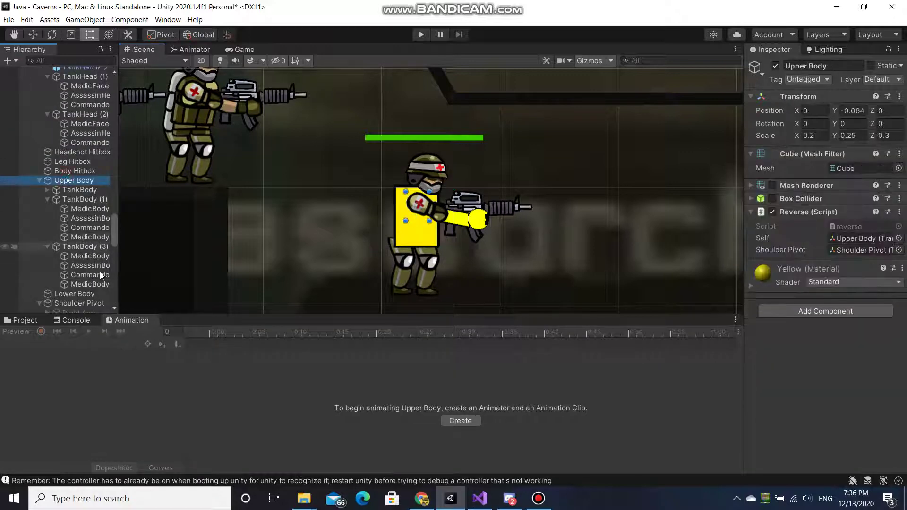
{"action": "scroll", "coordinate": [68, 185], "scroll_direction": "up", "scroll_amount": 2}
{"action": "scroll", "coordinate": [73, 199], "scroll_direction": "up", "scroll_amount": 2}
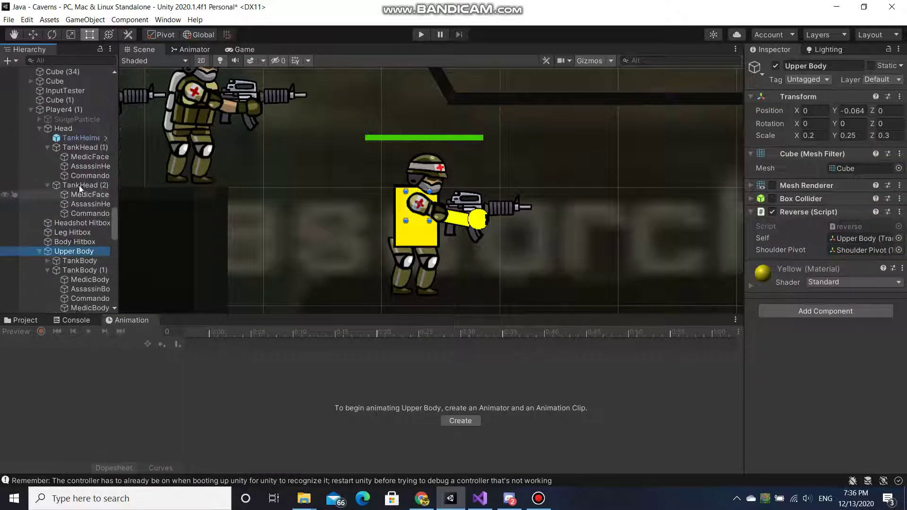
{"action": "left_click", "coordinate": [78, 137]}
{"action": "left_click", "coordinate": [71, 128]}
{"action": "left_click", "coordinate": [78, 109]}
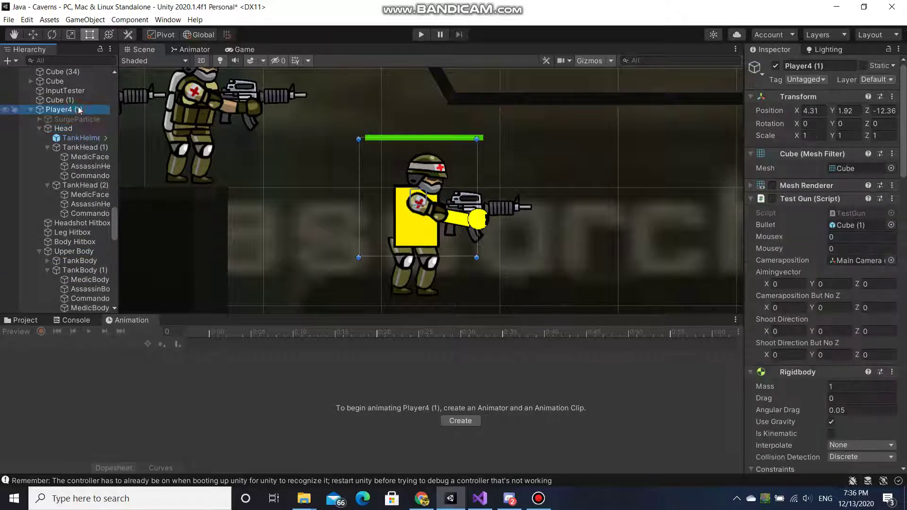
{"action": "scroll", "coordinate": [401, 218], "scroll_direction": "down", "scroll_amount": 2}
{"action": "scroll", "coordinate": [401, 218], "scroll_direction": "up", "scroll_amount": 2}
{"action": "middle_click_drag", "start_coordinate": [362, 208], "coordinate": [355, 196]}
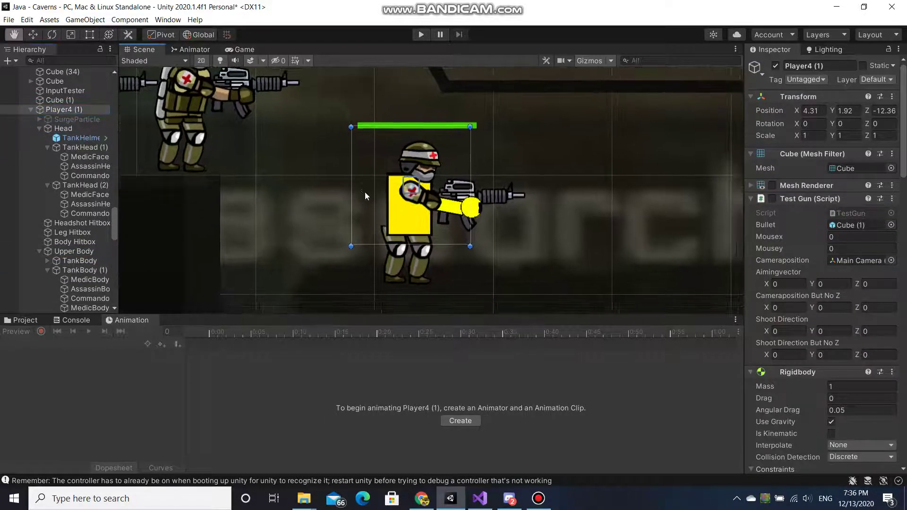
{"action": "left_click", "coordinate": [328, 232]}
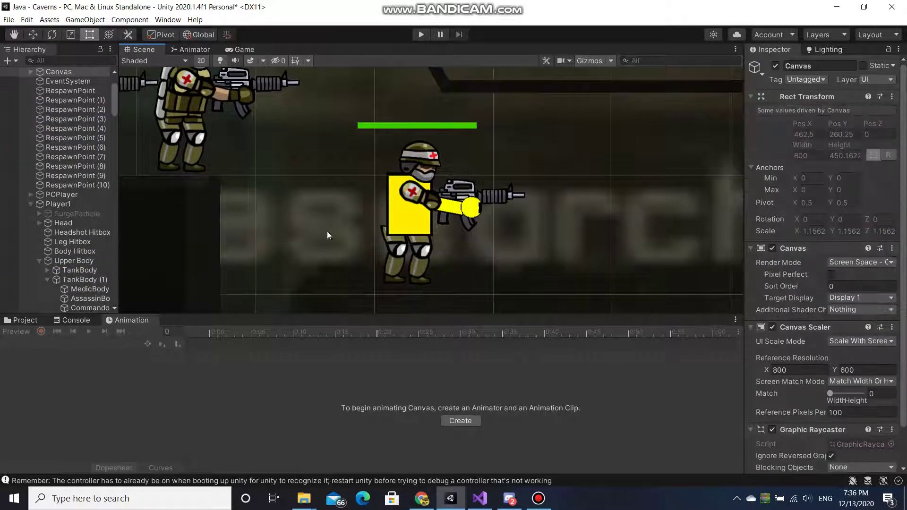
Show the PlaceHolderSprites folder again and inspect the Player4 (1) parent object of the medic's body sprite
{"action": "left_click", "coordinate": [416, 223]}
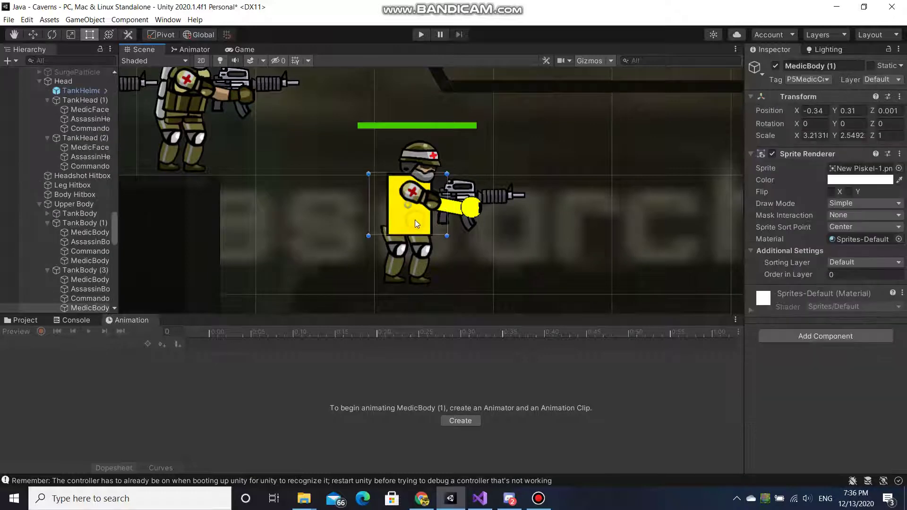
{"action": "left_click", "coordinate": [41, 318]}
{"action": "scroll", "coordinate": [90, 206], "scroll_direction": "up", "scroll_amount": 5}
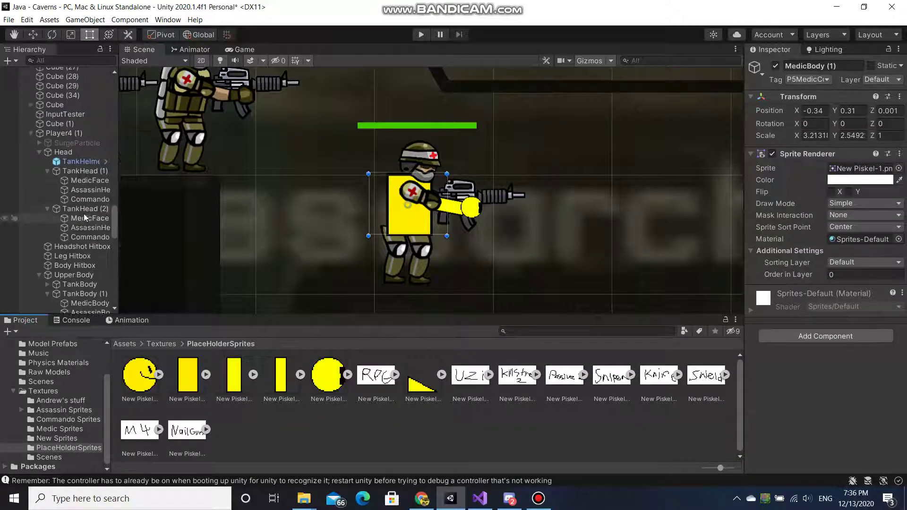
{"action": "left_click", "coordinate": [58, 134]}
{"action": "scroll", "coordinate": [63, 128], "scroll_direction": "down", "scroll_amount": 5}
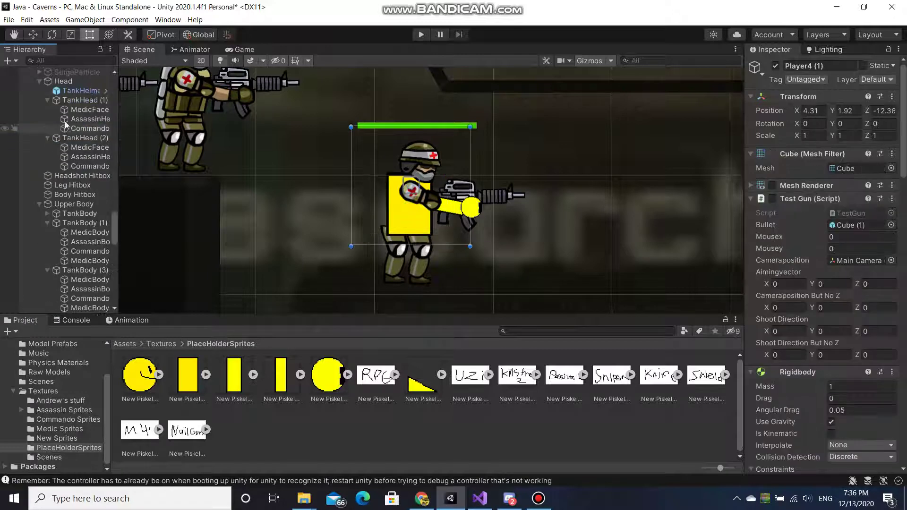
Select the Shoulder Pivot under Player4 (1), try rotating it in the scene, and undo the rotation
{"action": "scroll", "coordinate": [58, 184], "scroll_direction": "down", "scroll_amount": 7}
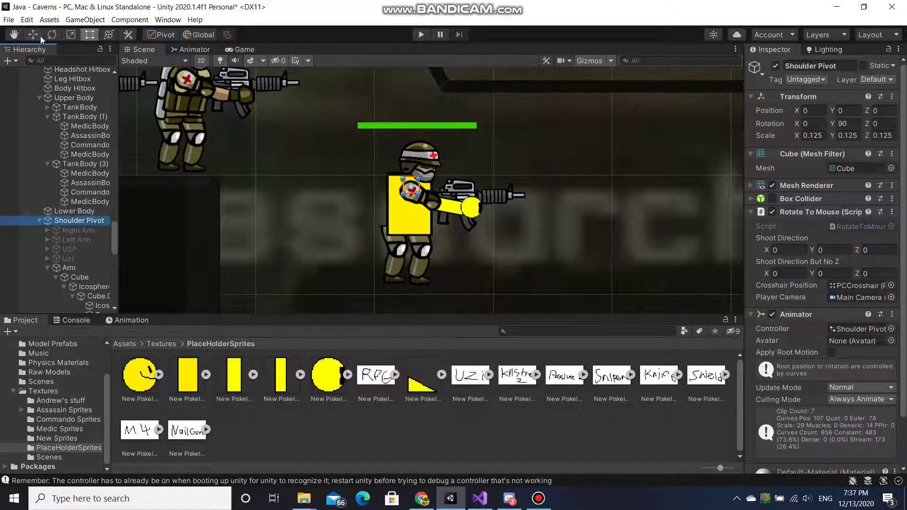
{"action": "left_click_drag", "start_coordinate": [393, 151], "coordinate": [491, 458]}
{"action": "key", "text": "ctrl+z"}
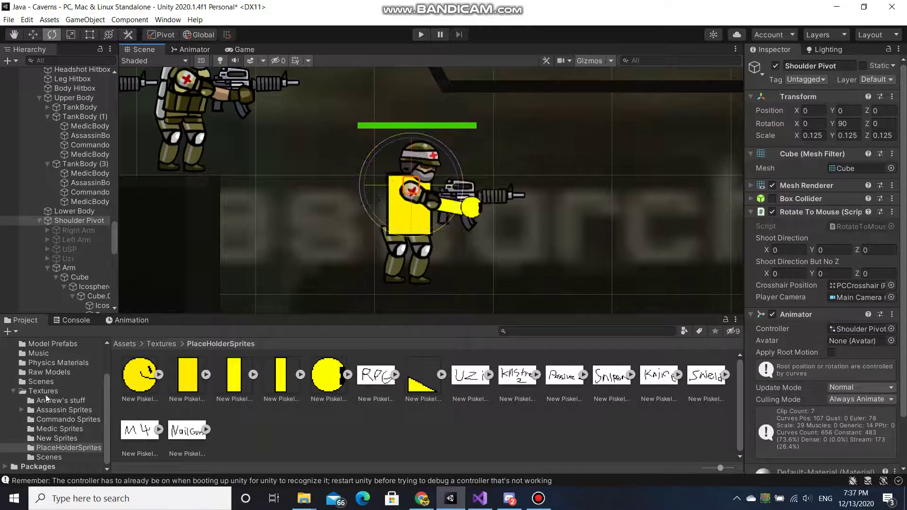
View the Shoulder Pivot's list of animation clips in the Animation window
{"action": "left_click", "coordinate": [128, 321]}
{"action": "left_click", "coordinate": [45, 346]}
{"action": "left_click", "coordinate": [45, 346]}
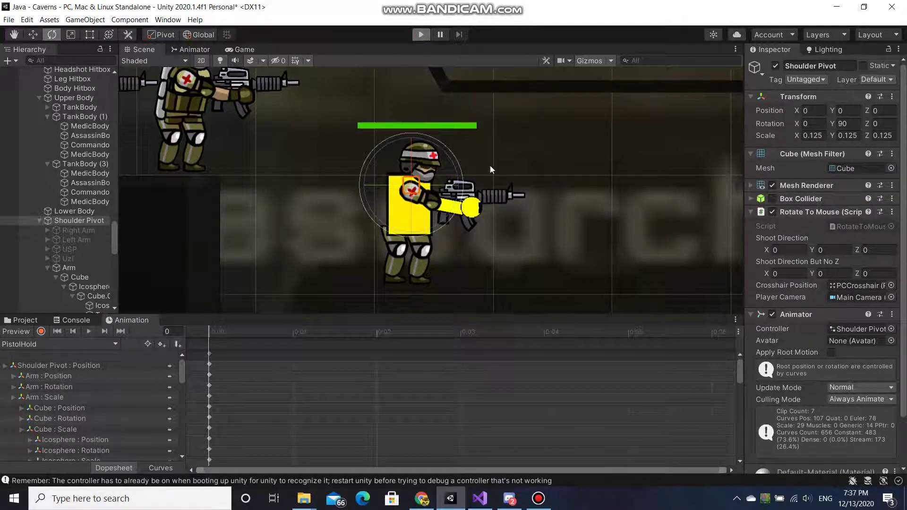
Run the game in play mode to watch the characters, stop it, and check the Bandicam recording time
{"action": "key", "text": "ctrl+p"}
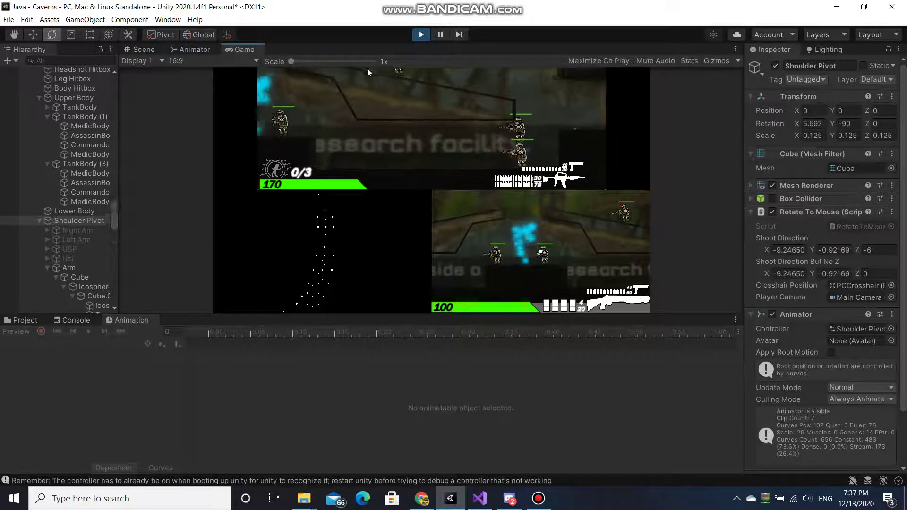
{"action": "left_click", "coordinate": [421, 35]}
{"action": "left_click", "coordinate": [539, 498]}
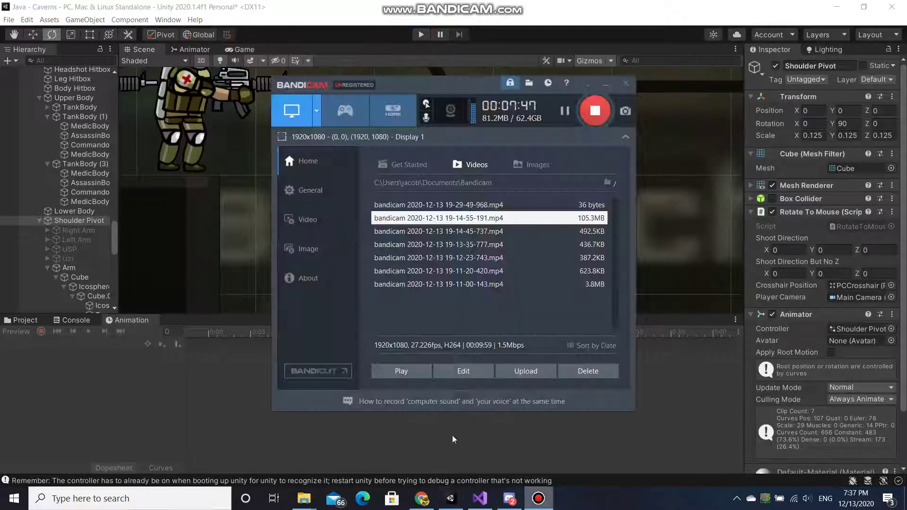
{"action": "left_click", "coordinate": [437, 463]}
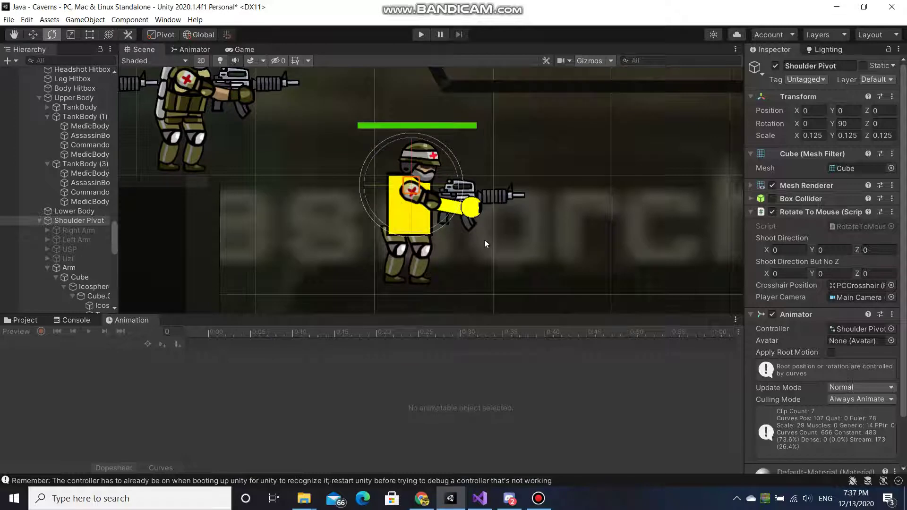
Select the LegParent object in the character's hierarchy and preview its Run animation clip
{"action": "scroll", "coordinate": [465, 238], "scroll_direction": "up", "scroll_amount": 2}
{"action": "scroll", "coordinate": [49, 250], "scroll_direction": "down", "scroll_amount": 6}
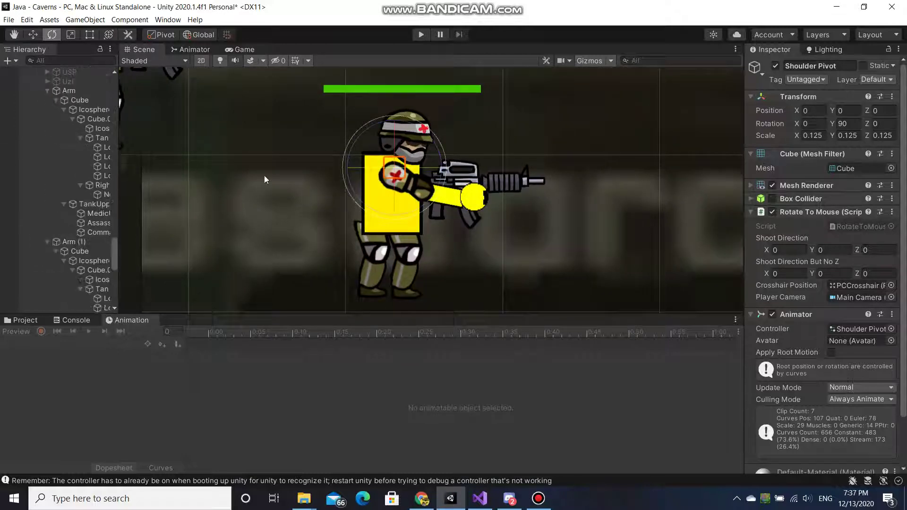
{"action": "scroll", "coordinate": [84, 229], "scroll_direction": "down", "scroll_amount": 5}
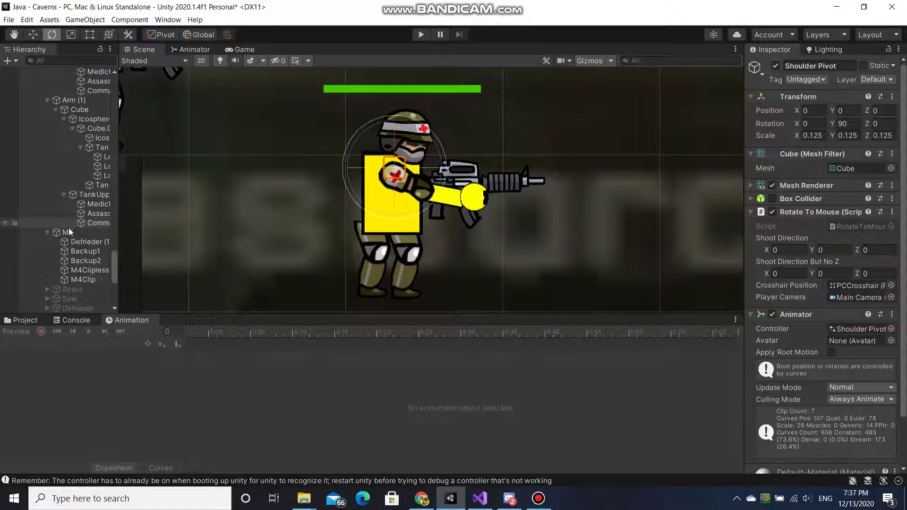
{"action": "scroll", "coordinate": [69, 228], "scroll_direction": "down", "scroll_amount": 3}
{"action": "left_click", "coordinate": [70, 256]}
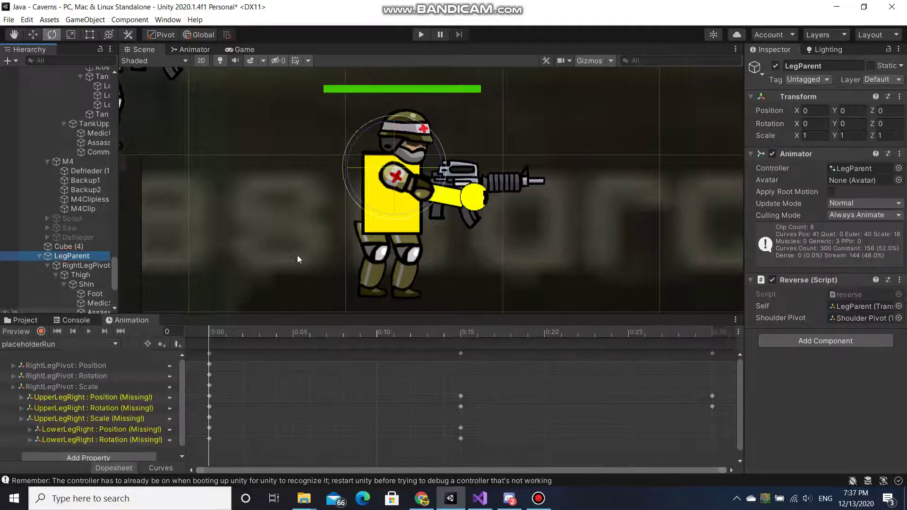
{"action": "scroll", "coordinate": [310, 216], "scroll_direction": "down", "scroll_amount": 2}
{"action": "left_click", "coordinate": [64, 347]}
{"action": "left_click", "coordinate": [28, 421]}
{"action": "left_click", "coordinate": [89, 332]}
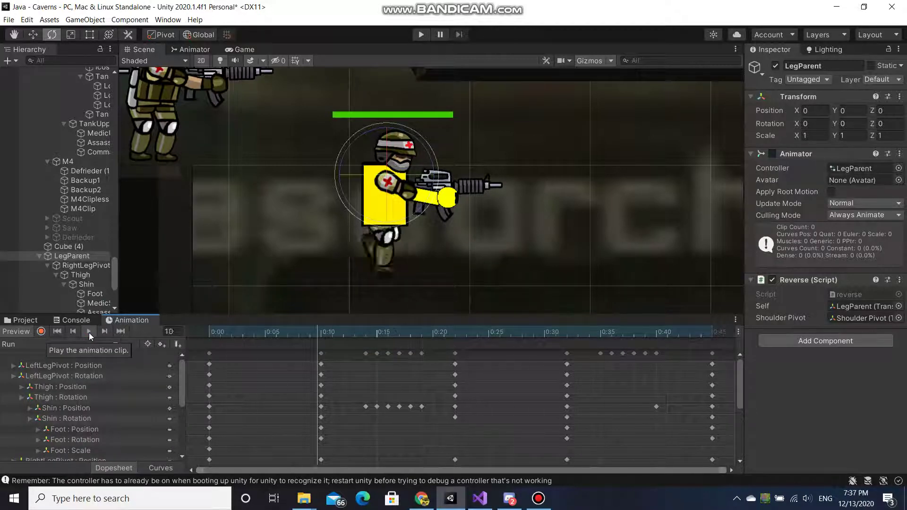
Select the Head object, try rotating it in the scene, and undo the rotation
{"action": "scroll", "coordinate": [52, 184], "scroll_direction": "up", "scroll_amount": 2}
{"action": "scroll", "coordinate": [78, 155], "scroll_direction": "up", "scroll_amount": 10}
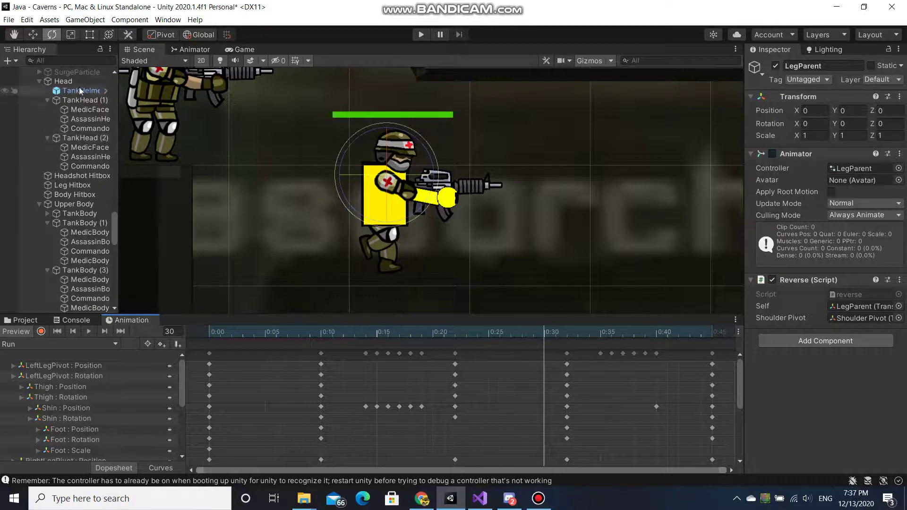
{"action": "left_click", "coordinate": [64, 81]}
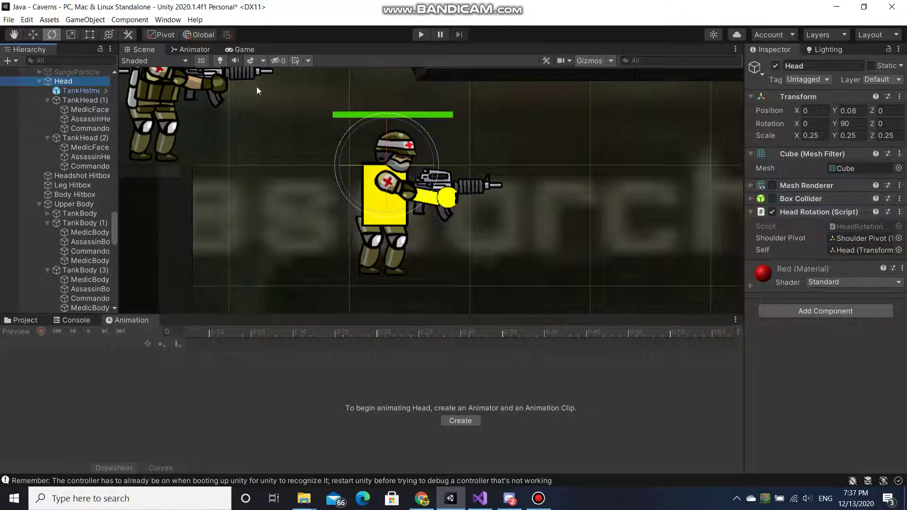
{"action": "left_click_drag", "start_coordinate": [359, 137], "coordinate": [827, 259]}
{"action": "left_click_drag", "start_coordinate": [463, 356], "coordinate": [54, 155]}
{"action": "key", "text": "ctrl+z"}
Examine the medic with the yellow placeholder body and hand beside the original medics in the scene
{"action": "scroll", "coordinate": [310, 164], "scroll_direction": "down", "scroll_amount": 12}
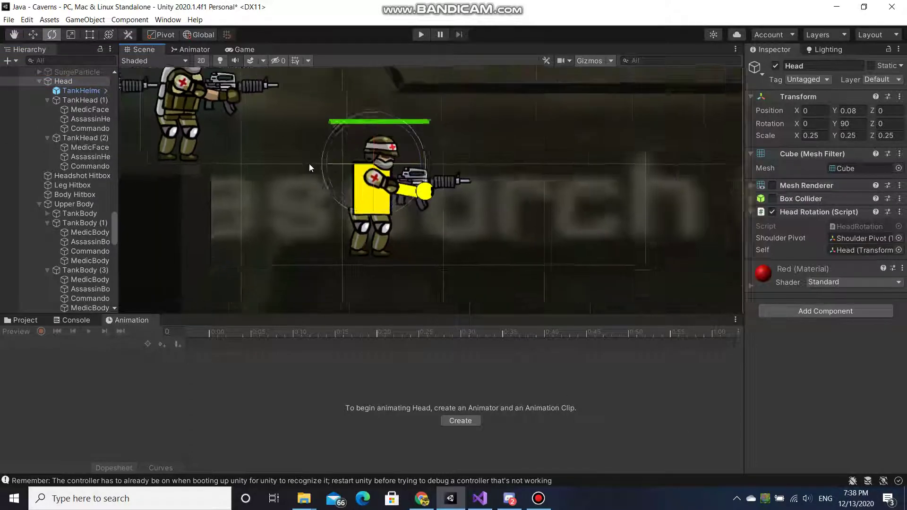
{"action": "middle_click_drag", "start_coordinate": [235, 151], "coordinate": [348, 199]}
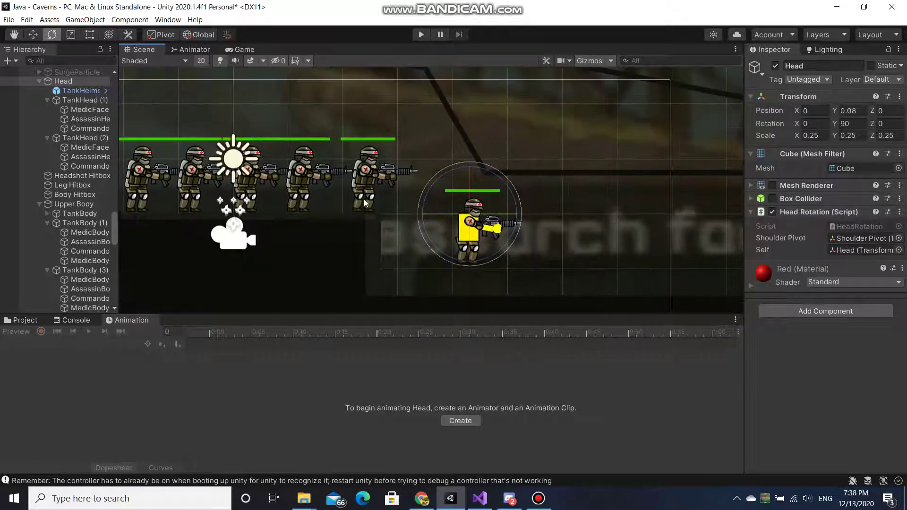
{"action": "scroll", "coordinate": [389, 185], "scroll_direction": "down", "scroll_amount": 4}
{"action": "scroll", "coordinate": [402, 220], "scroll_direction": "up", "scroll_amount": 7}
{"action": "scroll", "coordinate": [432, 210], "scroll_direction": "up", "scroll_amount": 2}
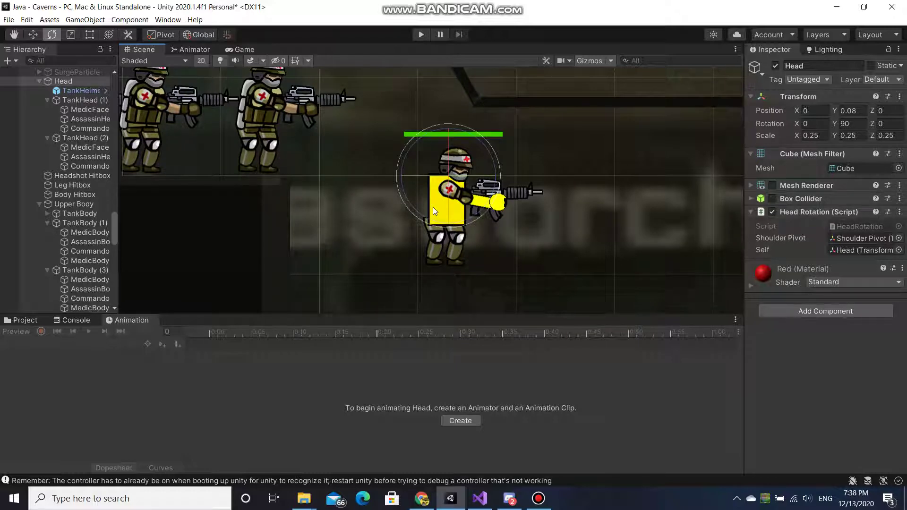
{"action": "scroll", "coordinate": [439, 198], "scroll_direction": "up", "scroll_amount": 10}
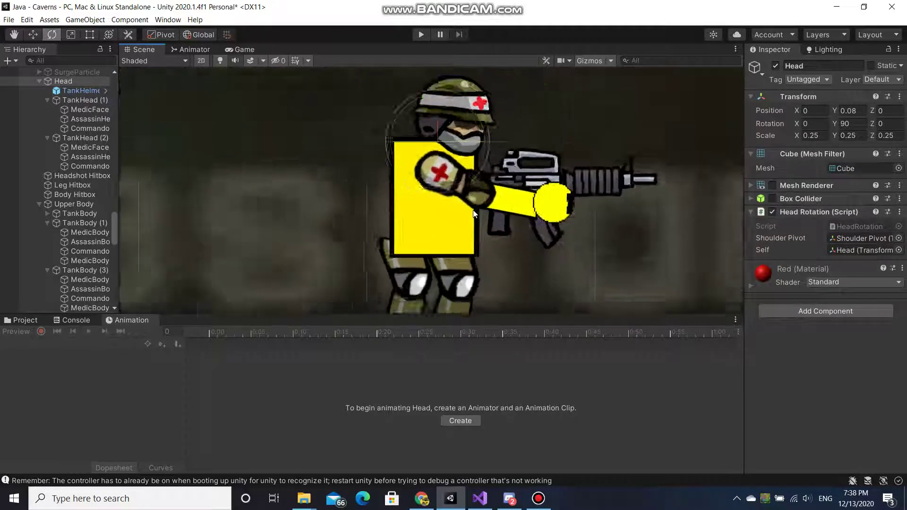
{"action": "scroll", "coordinate": [473, 209], "scroll_direction": "down", "scroll_amount": 15}
{"action": "scroll", "coordinate": [474, 213], "scroll_direction": "up", "scroll_amount": 5}
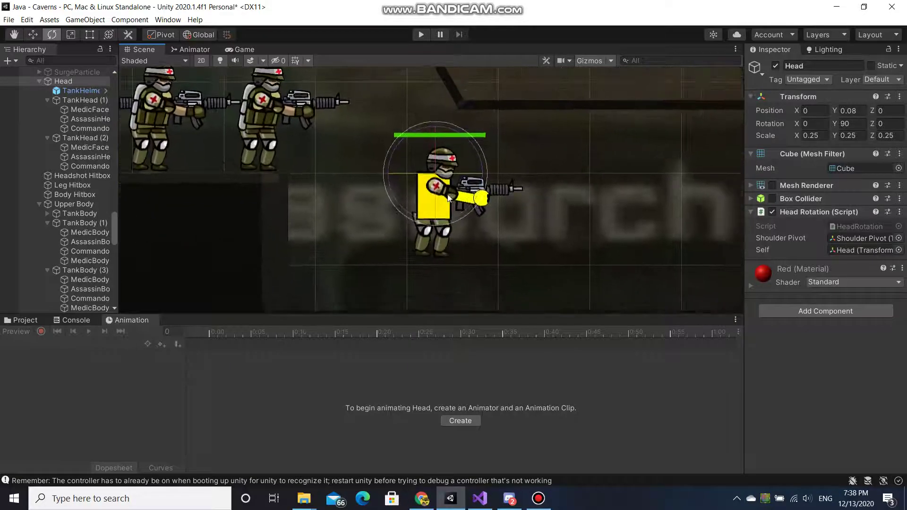
{"action": "scroll", "coordinate": [443, 207], "scroll_direction": "up", "scroll_amount": 2}
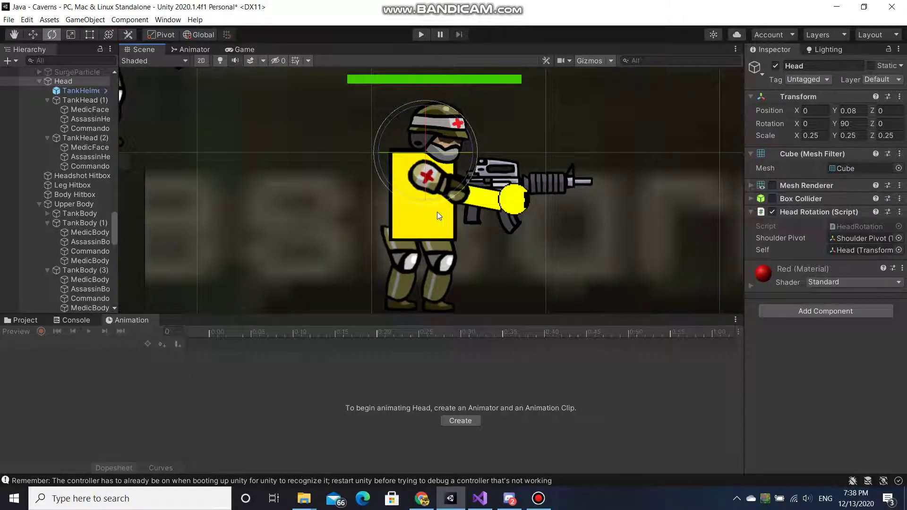
{"action": "scroll", "coordinate": [438, 217], "scroll_direction": "down", "scroll_amount": 3}
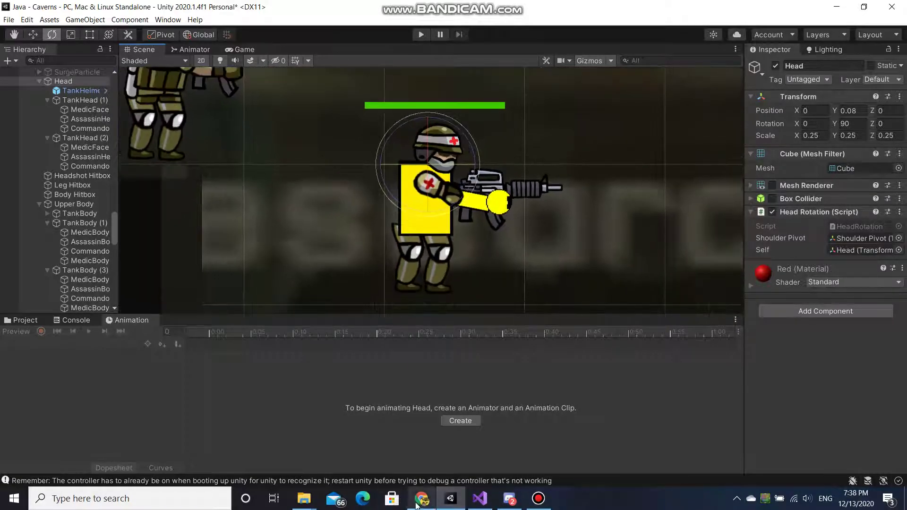
Open the Piskel head image New Piskel-1.png (3).png from the Downloads folder to view it, and return to the Unity scene
{"action": "mouse_move", "coordinate": [304, 499]}
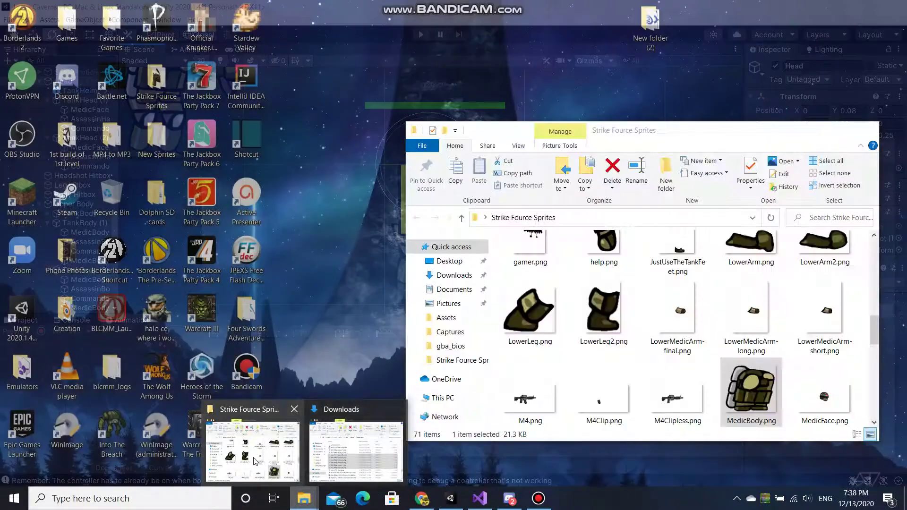
{"action": "left_click", "coordinate": [350, 454]}
{"action": "double_click", "coordinate": [600, 321]}
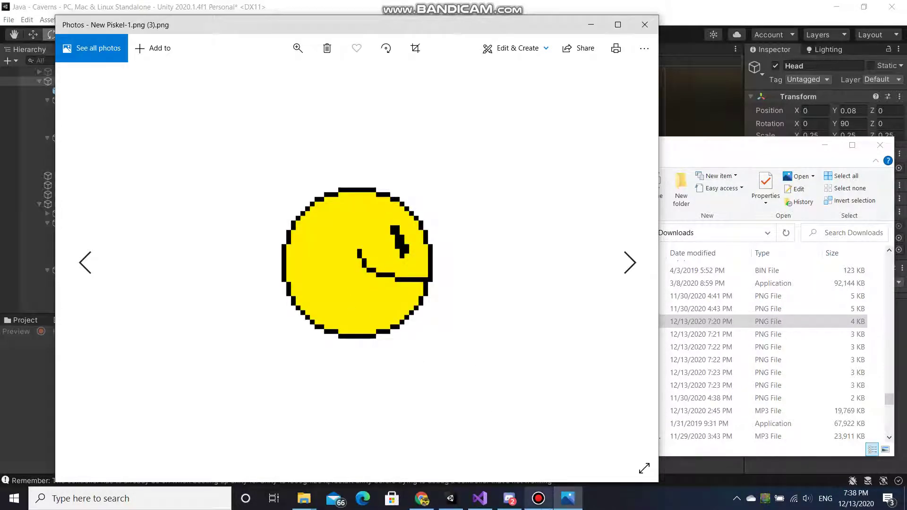
{"action": "left_click", "coordinate": [541, 499]}
{"action": "left_click", "coordinate": [567, 499]}
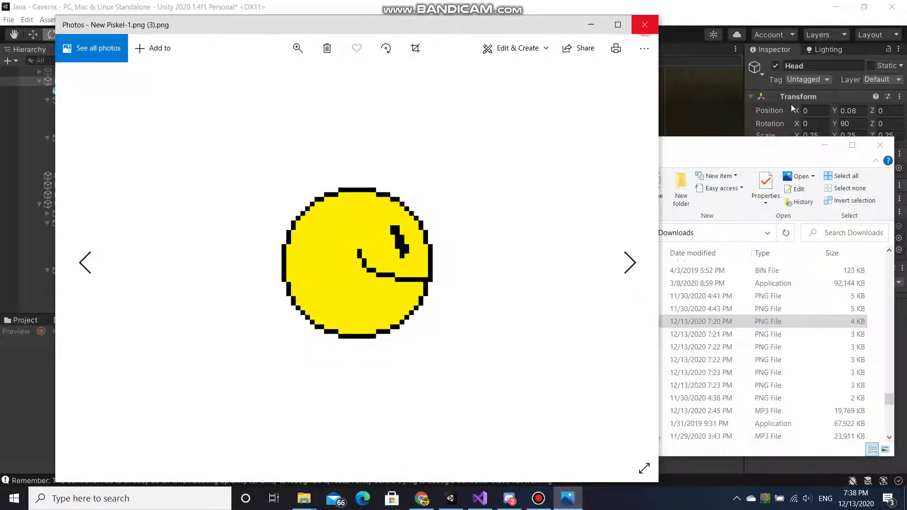
{"action": "left_click", "coordinate": [567, 499]}
{"action": "left_click", "coordinate": [592, 83]}
Look over the row of medics in the scene and switch to Bandicam to check the recording time
{"action": "scroll", "coordinate": [489, 153], "scroll_direction": "down", "scroll_amount": 5}
{"action": "scroll", "coordinate": [432, 152], "scroll_direction": "down", "scroll_amount": 5}
{"action": "middle_click_drag", "start_coordinate": [432, 152], "coordinate": [363, 105]}
{"action": "scroll", "coordinate": [457, 220], "scroll_direction": "up", "scroll_amount": 3}
{"action": "scroll", "coordinate": [407, 205], "scroll_direction": "up", "scroll_amount": 15}
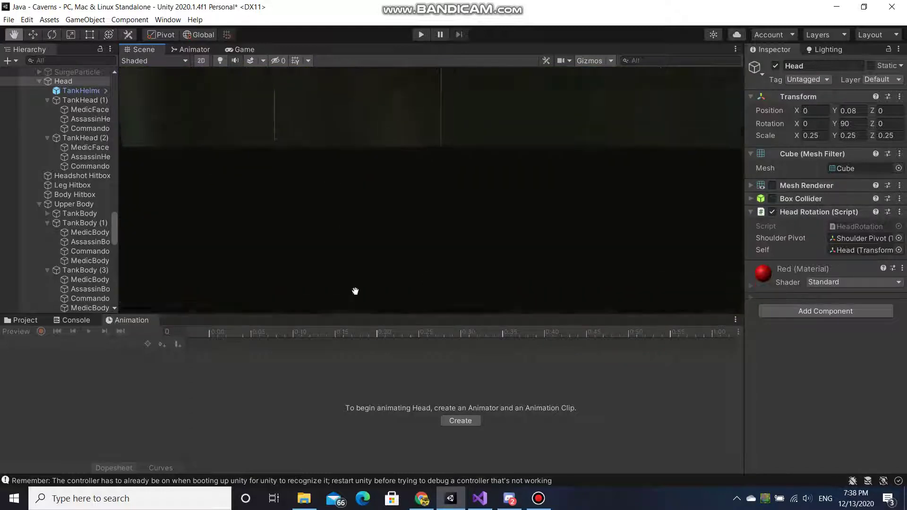
{"action": "middle_click_drag", "start_coordinate": [361, 147], "coordinate": [478, 265]}
{"action": "left_click", "coordinate": [538, 498]}
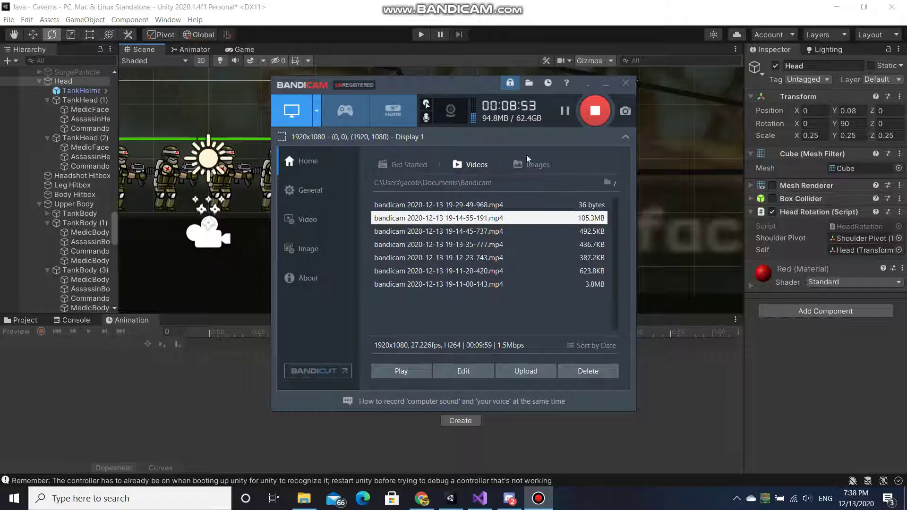
{"action": "left_click_drag", "start_coordinate": [474, 93], "coordinate": [620, 145]}
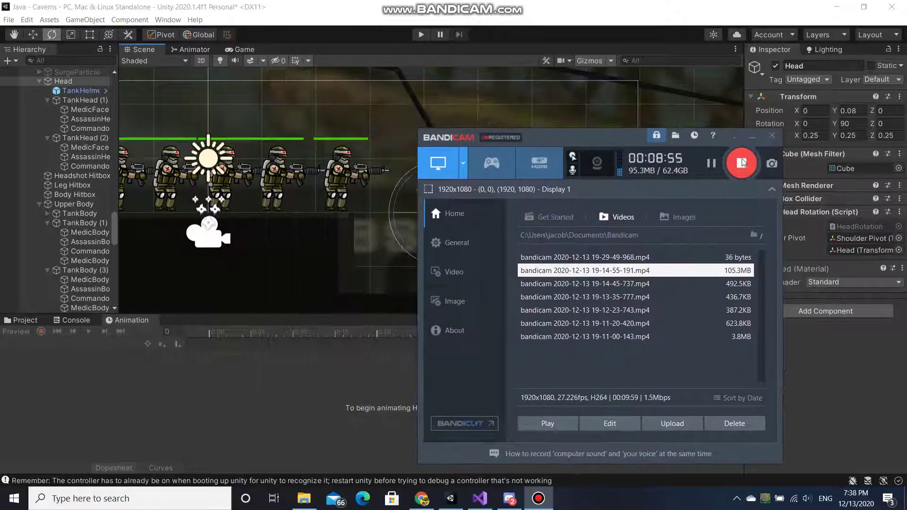